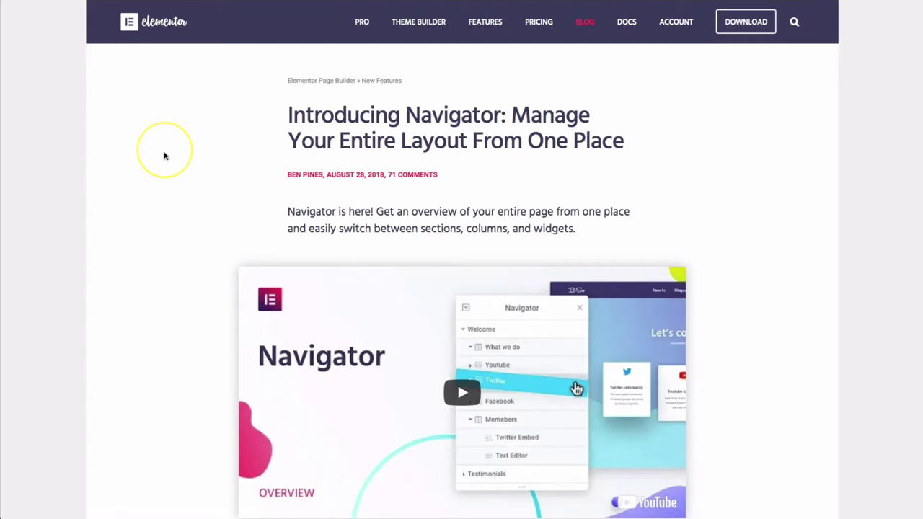
Read the introduction of the Elementor blog article about the Navigator feature
scroll(164, 156, down, 3)
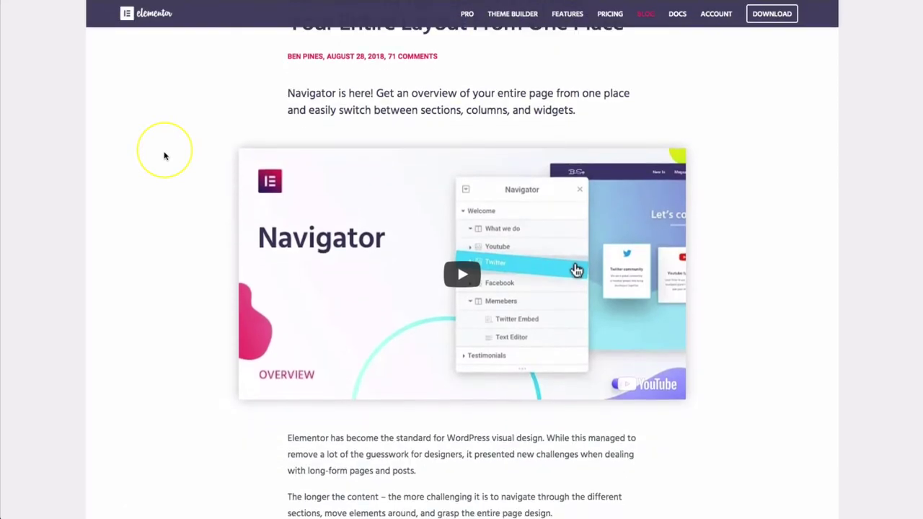
scroll(164, 156, down, 2)
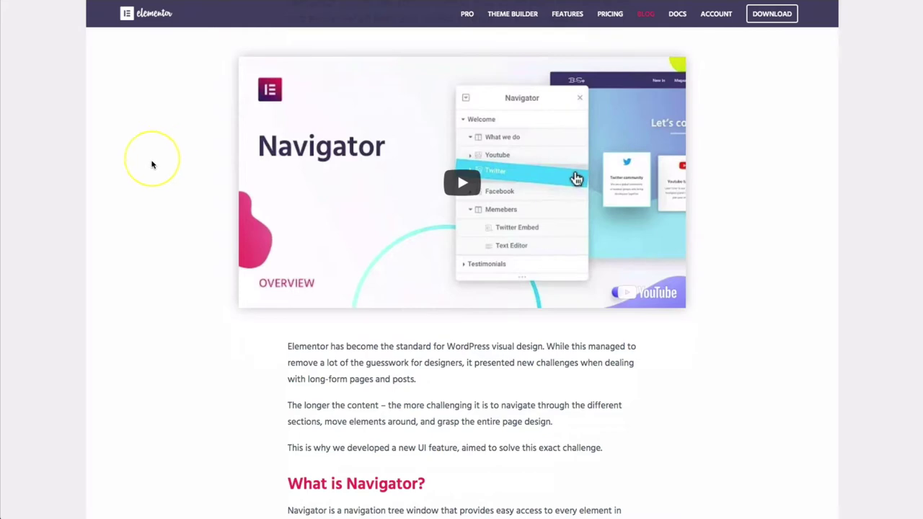
scroll(150, 162, down, 2)
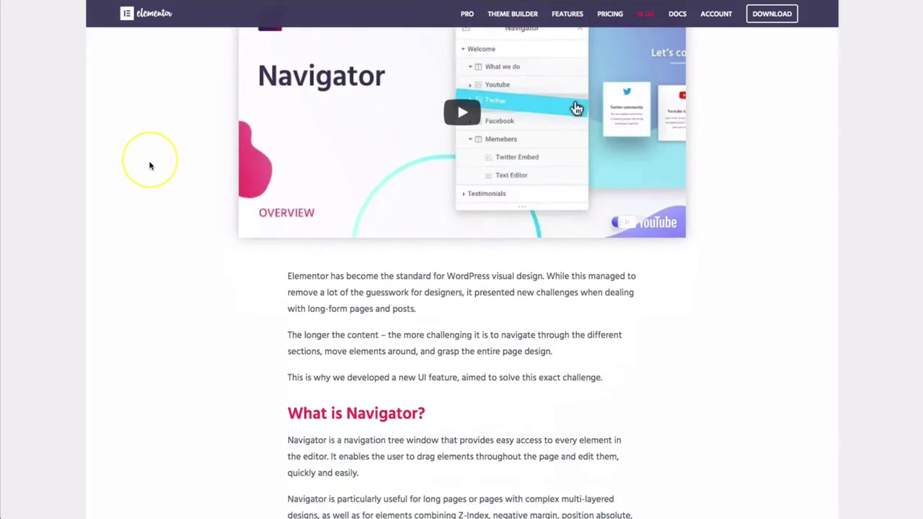
scroll(150, 164, down, 3)
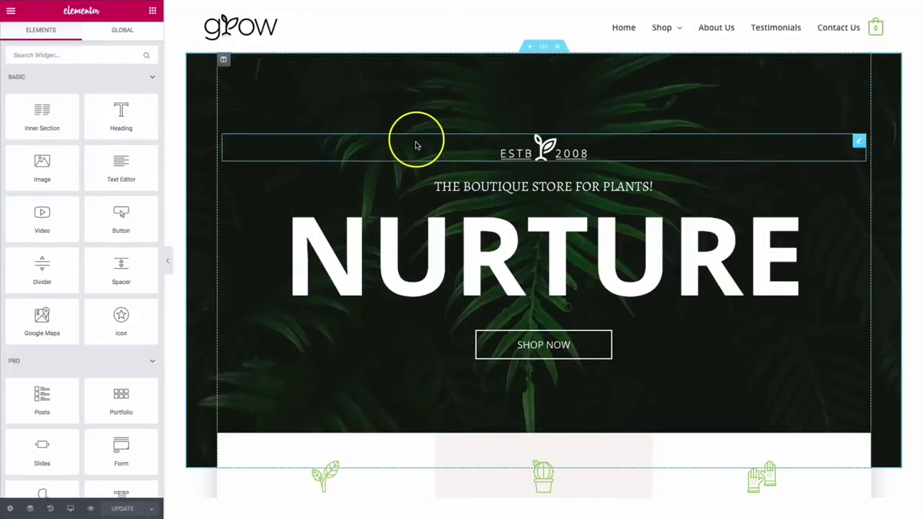
Switch to the plant store page in the Elementor editor and look through its sections from the hero to the products
scroll(416, 144, down, 3)
scroll(351, 132, down, 4)
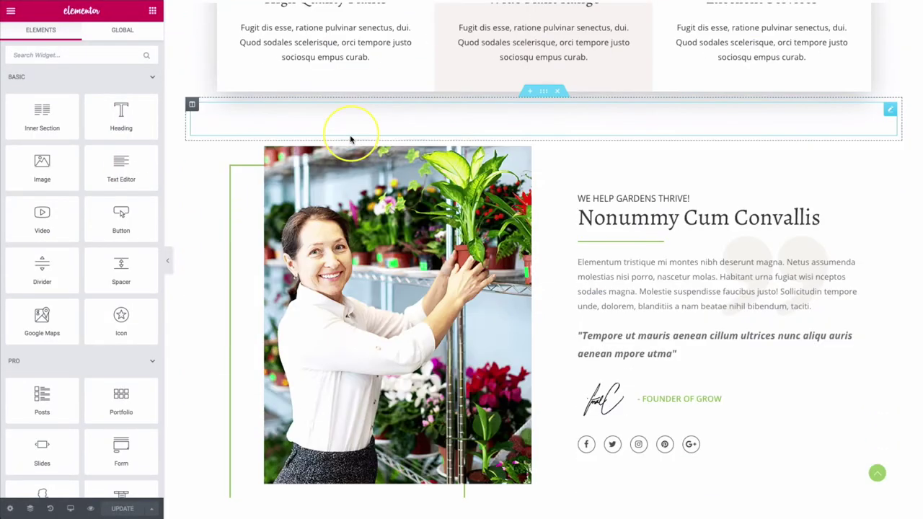
scroll(469, 184, down, 2)
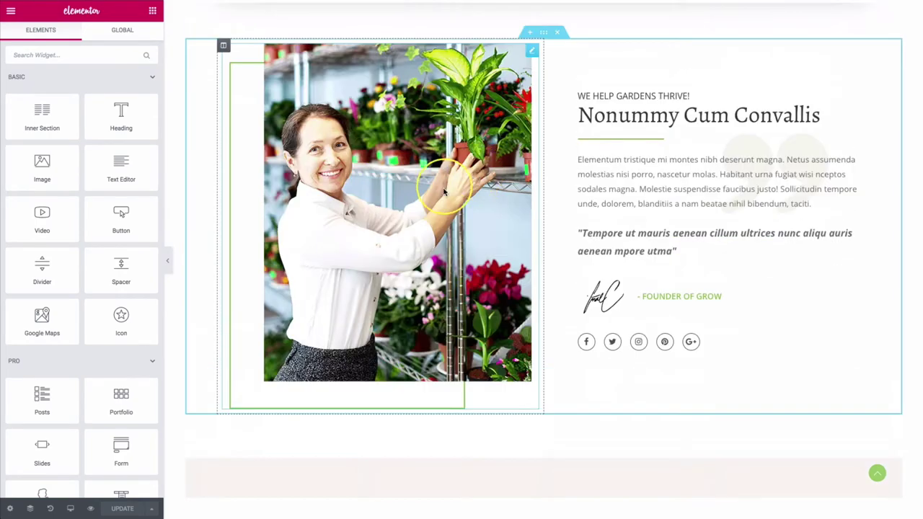
scroll(443, 192, down, 4)
scroll(373, 233, down, 3)
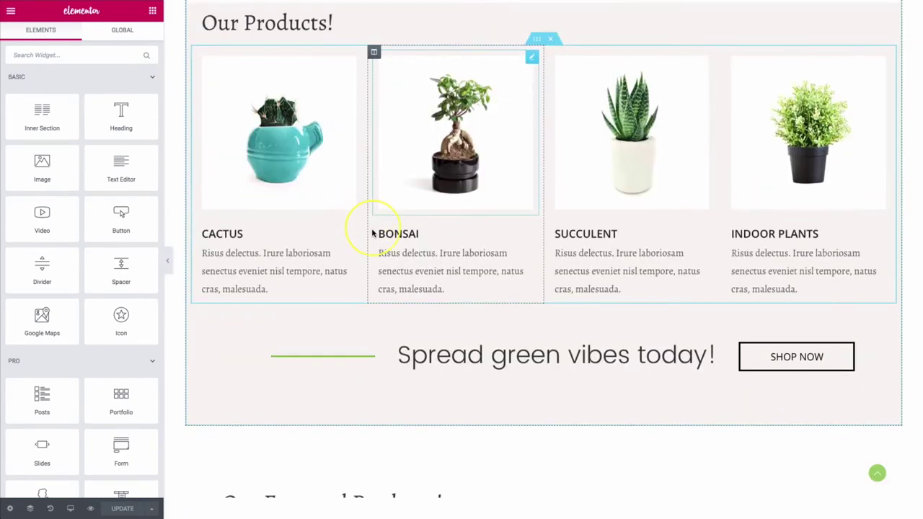
scroll(389, 216, up, 3)
scroll(395, 223, up, 15)
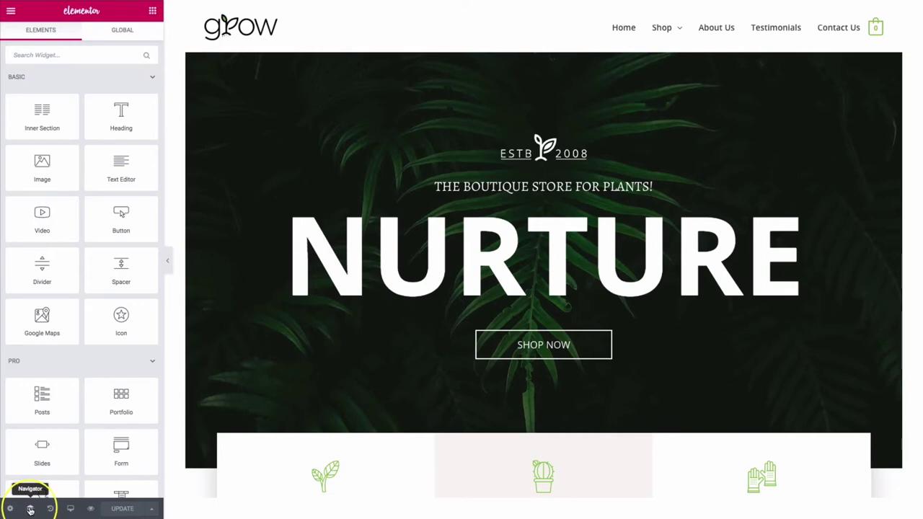
Open the Navigator and dock it beside the page canvas
click(30, 510)
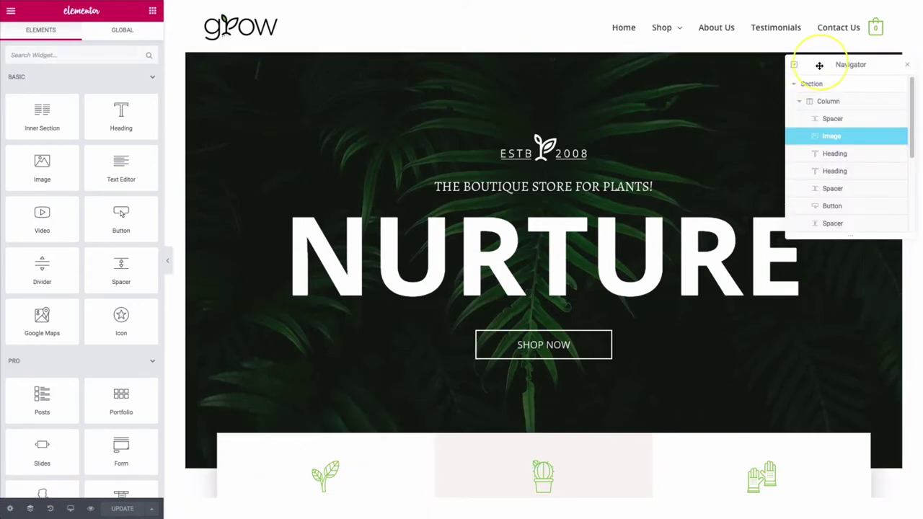
drag(827, 68, 878, 55)
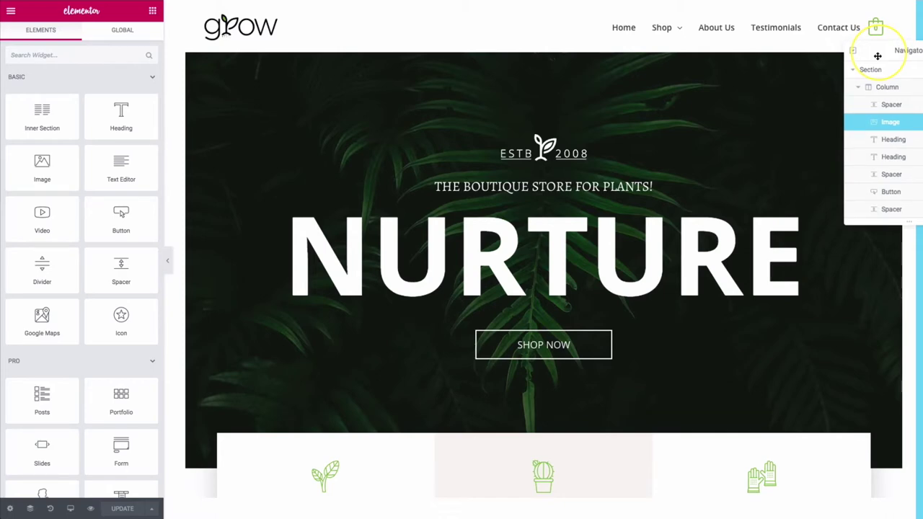
drag(878, 56, 880, 58)
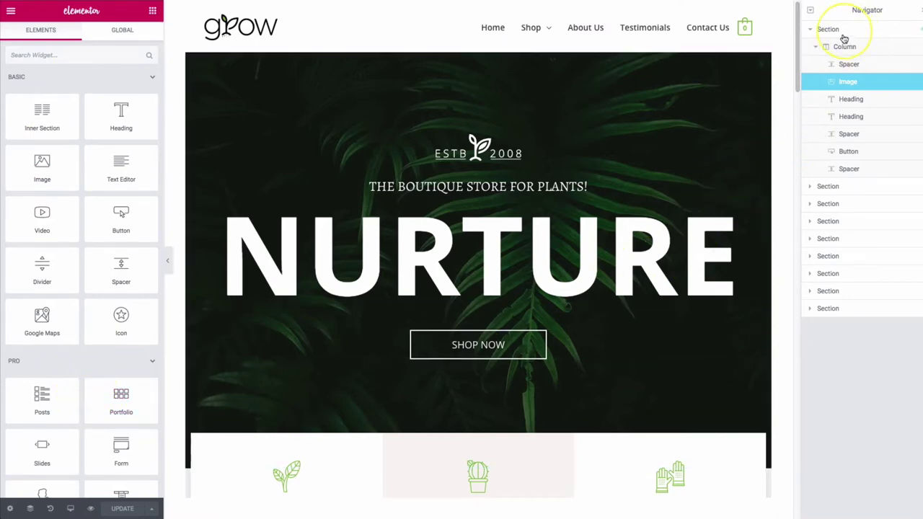
Collapse the first section in the Navigator to view the top-level sections, and expand it again to show its elements
click(810, 30)
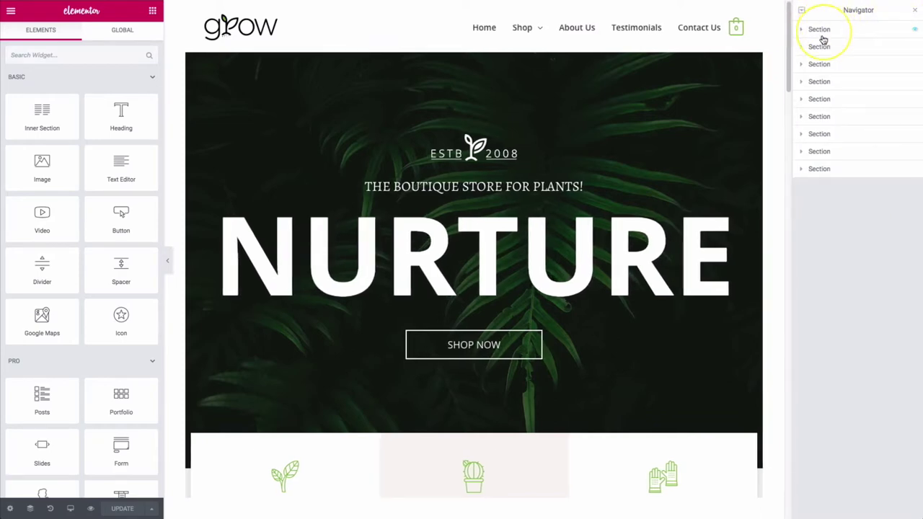
drag(831, 171, 859, 35)
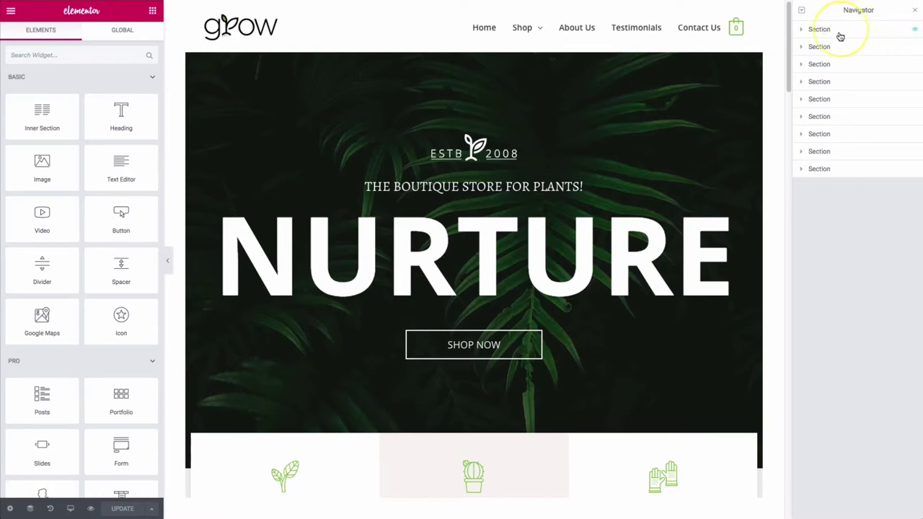
click(801, 30)
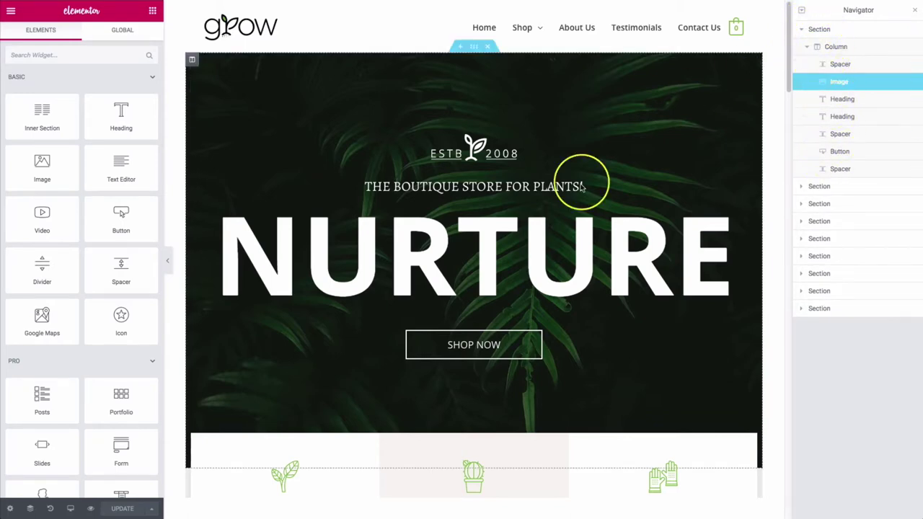
Examine the page layout from the hero through the three feature columns to the founder section, and return to the page start
scroll(406, 268, down, 1)
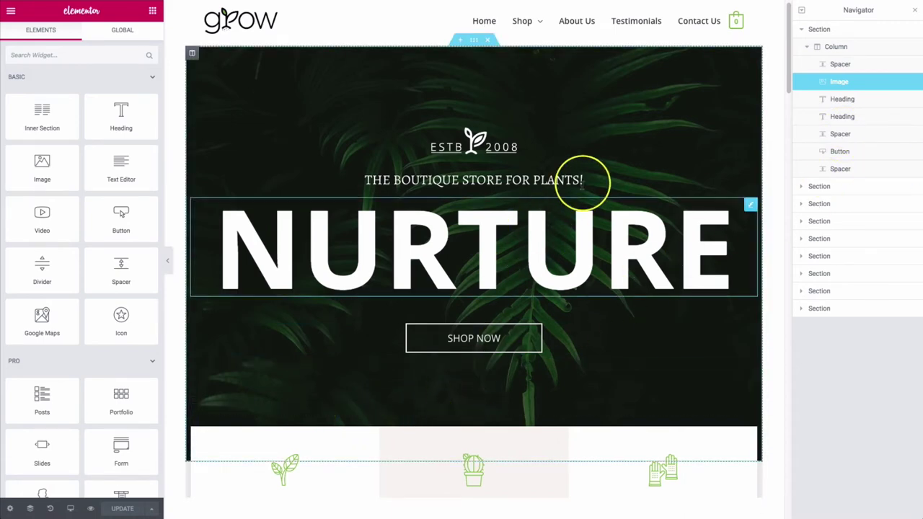
scroll(439, 166, down, 2)
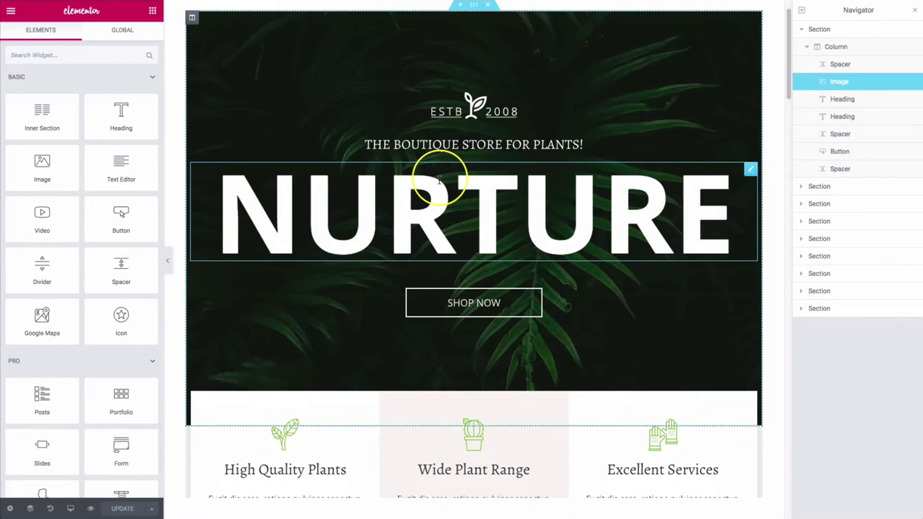
scroll(438, 181, down, 5)
scroll(440, 184, down, 6)
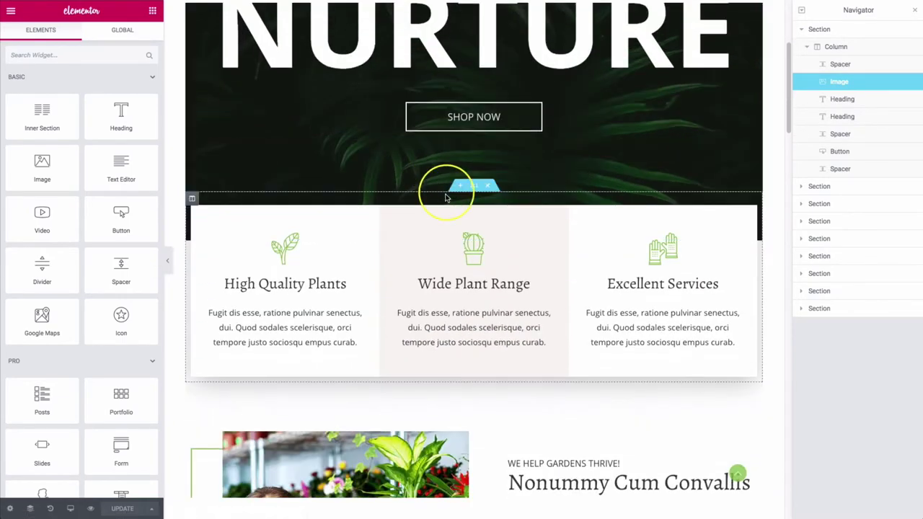
scroll(447, 195, down, 3)
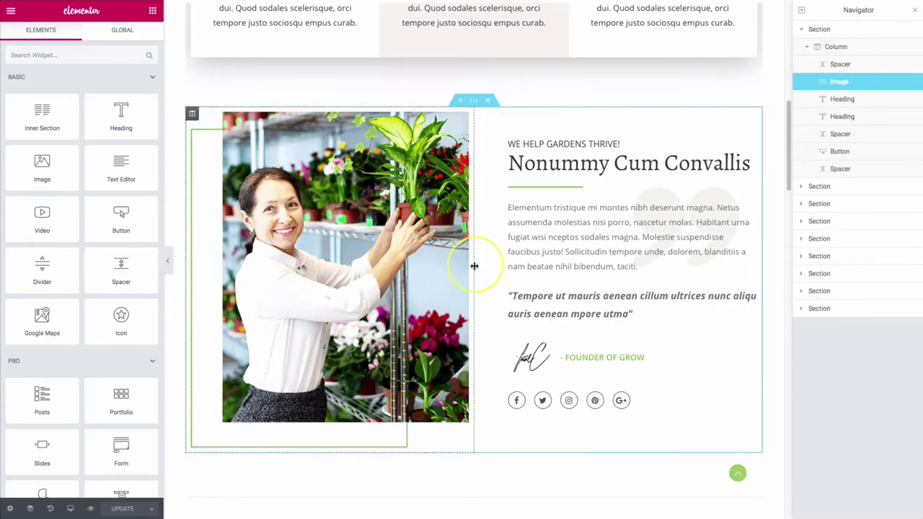
scroll(474, 264, down, 5)
scroll(474, 268, up, 4)
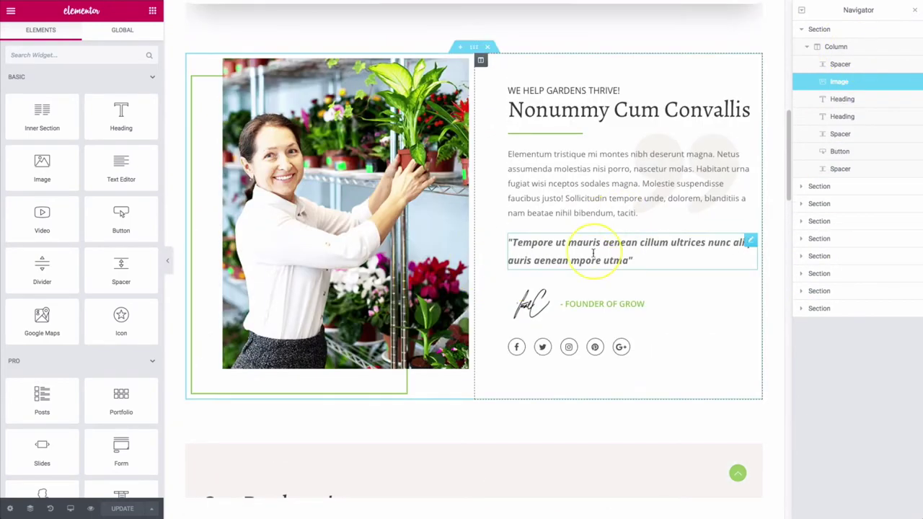
scroll(596, 242, up, 12)
scroll(596, 246, up, 3)
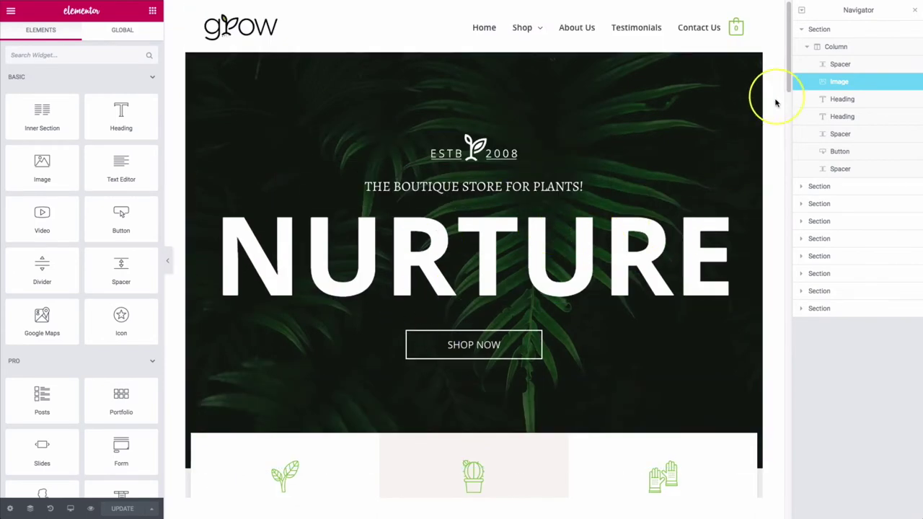
Collapse the first section in the Navigator and rename it "Hero Image"
click(801, 32)
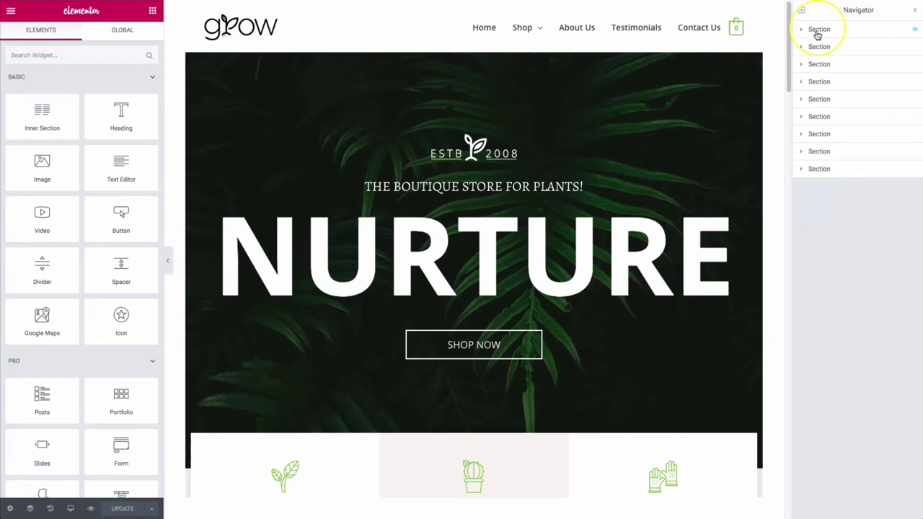
double_click(818, 30)
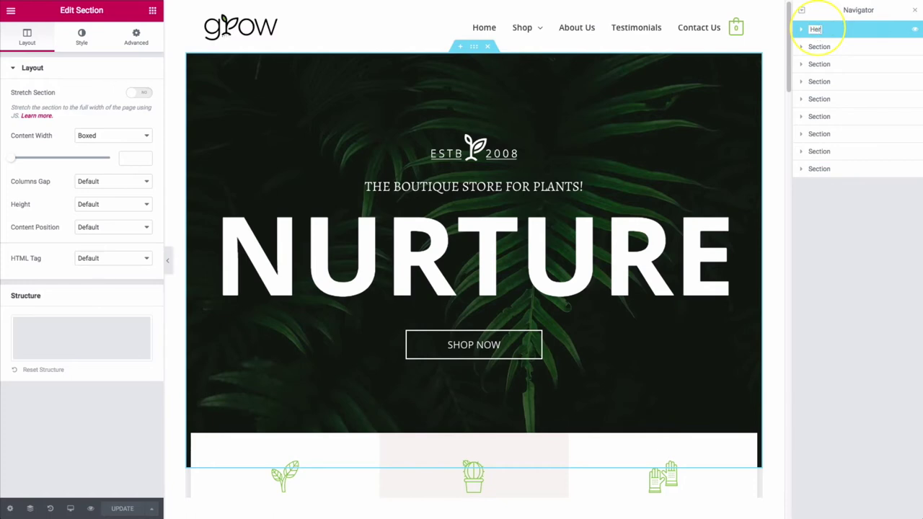
key(Return)
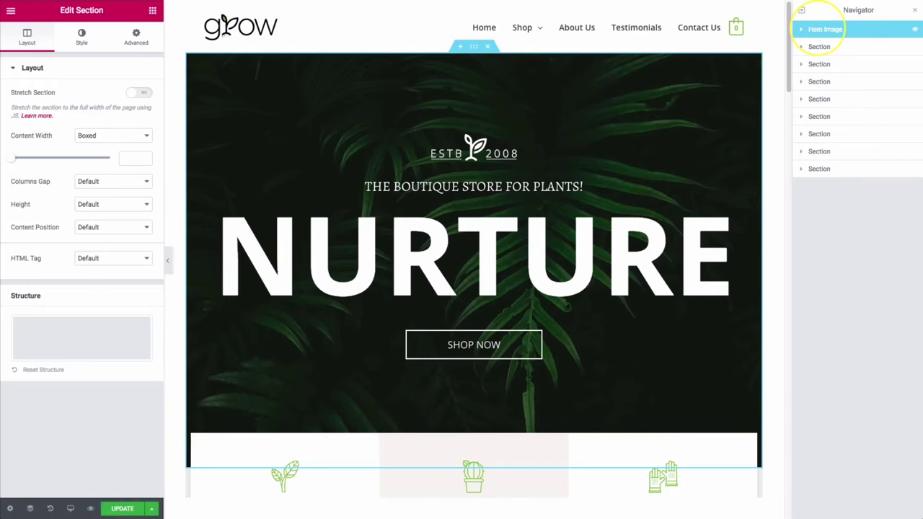
Rename the second section, which holds the plant quality, range and services blocks, "Three Columns" in the Navigator
click(816, 49)
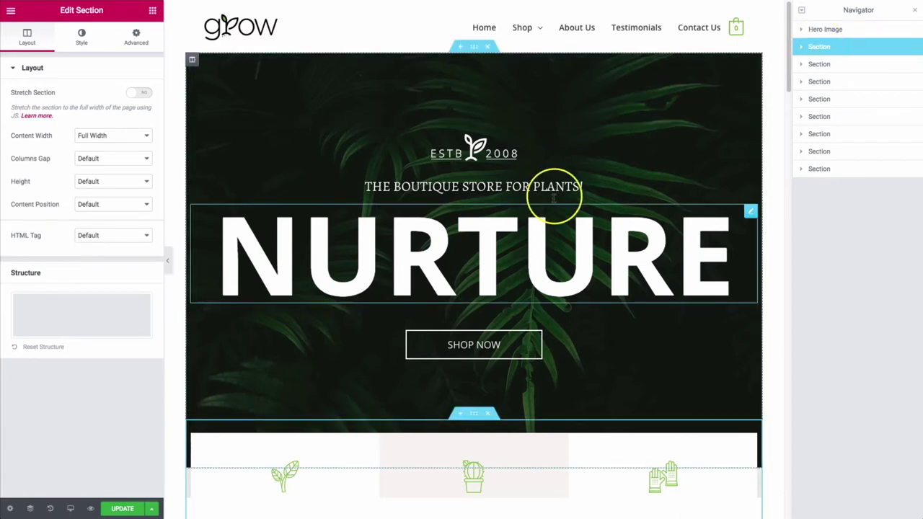
scroll(553, 198, down, 3)
scroll(553, 200, down, 2)
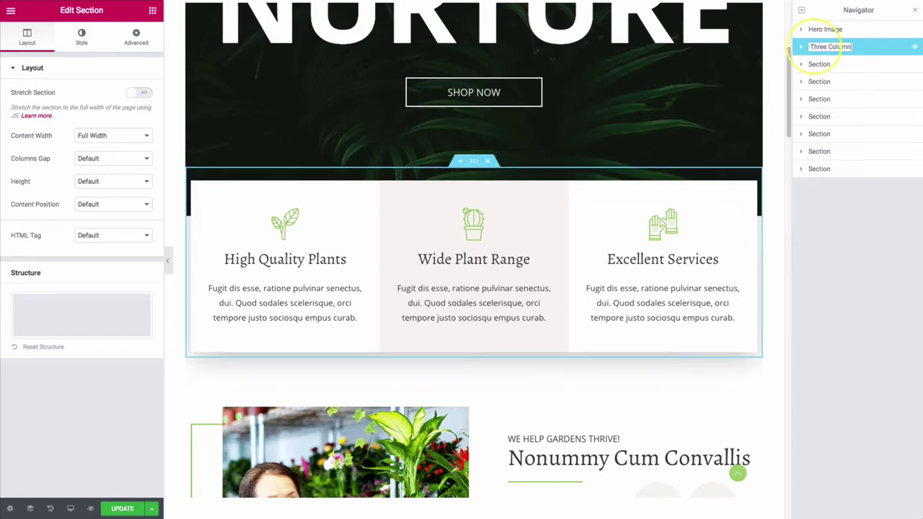
Rename the empty third section "Spacer" and the founder section below it "We Help Gardens Thrive" in the Navigator
scroll(418, 139, down, 7)
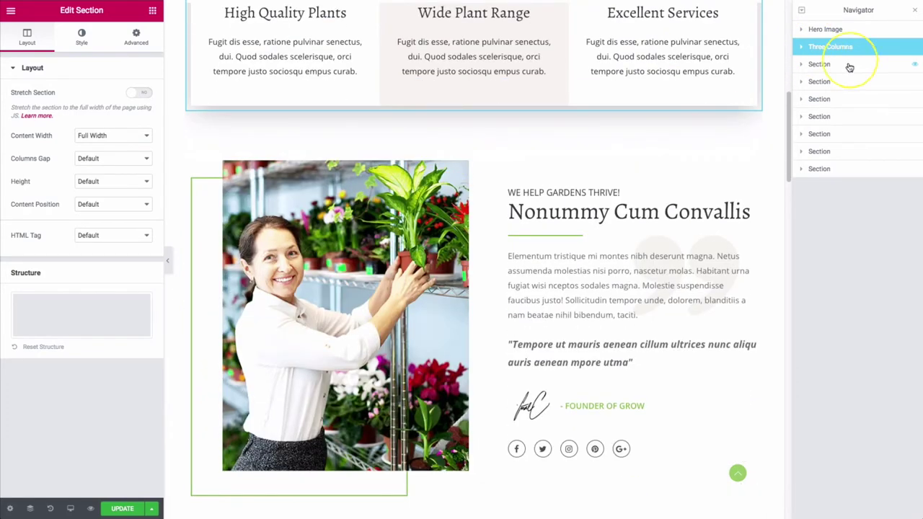
click(878, 71)
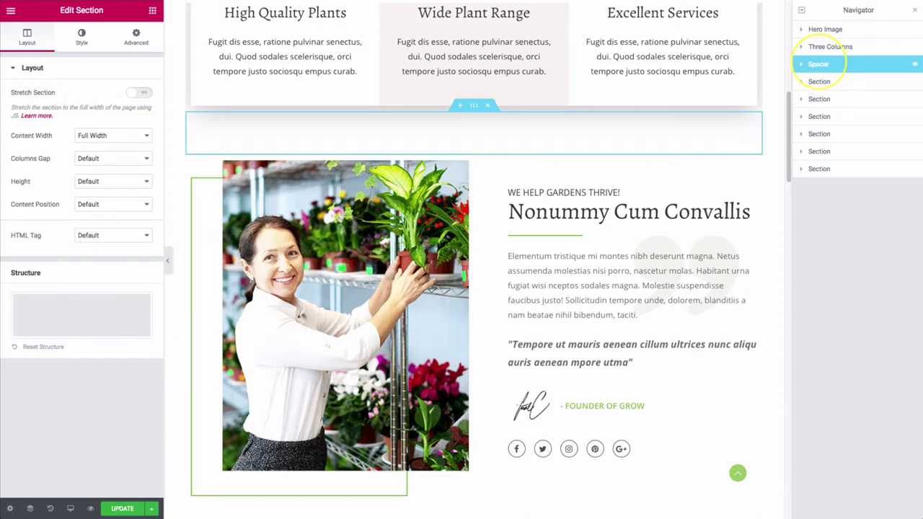
scroll(750, 101, down, 1)
click(822, 83)
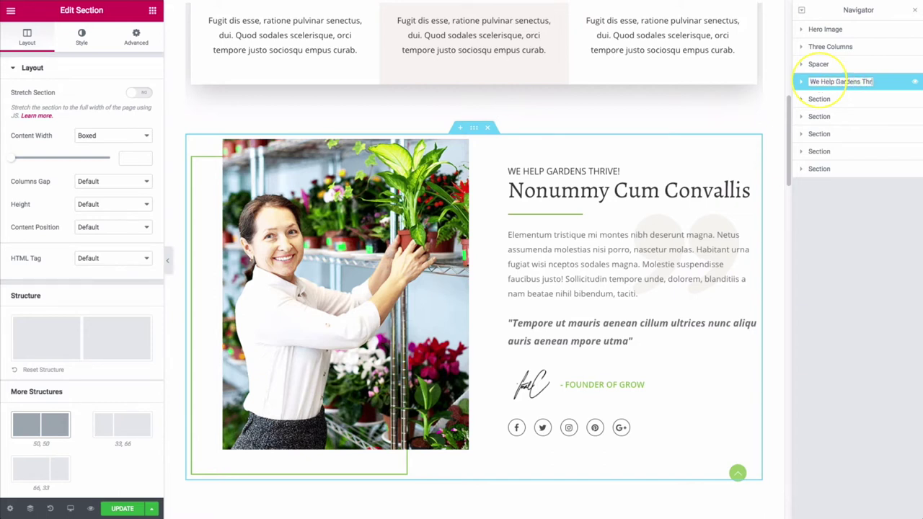
key(Return)
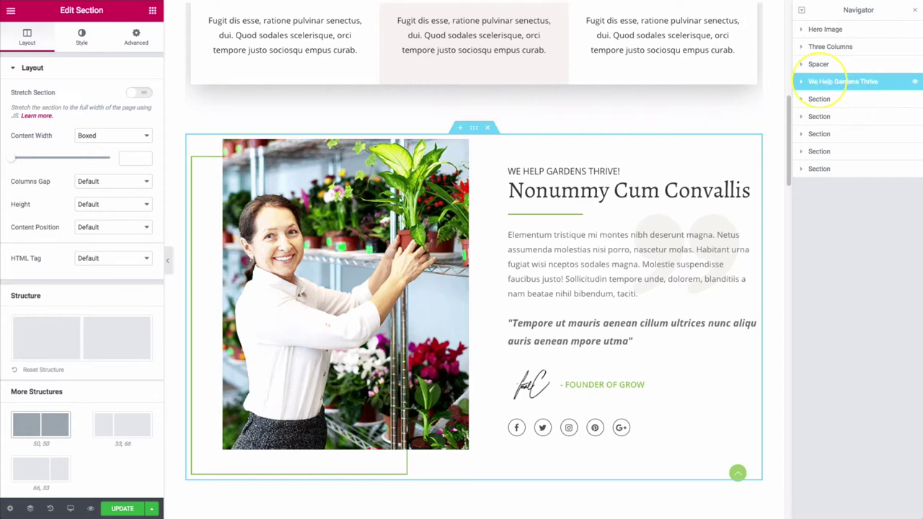
Rename the empty section above Our Products! "Spacer" and the product section "Products" in the Navigator
scroll(521, 104, down, 4)
scroll(521, 106, down, 3)
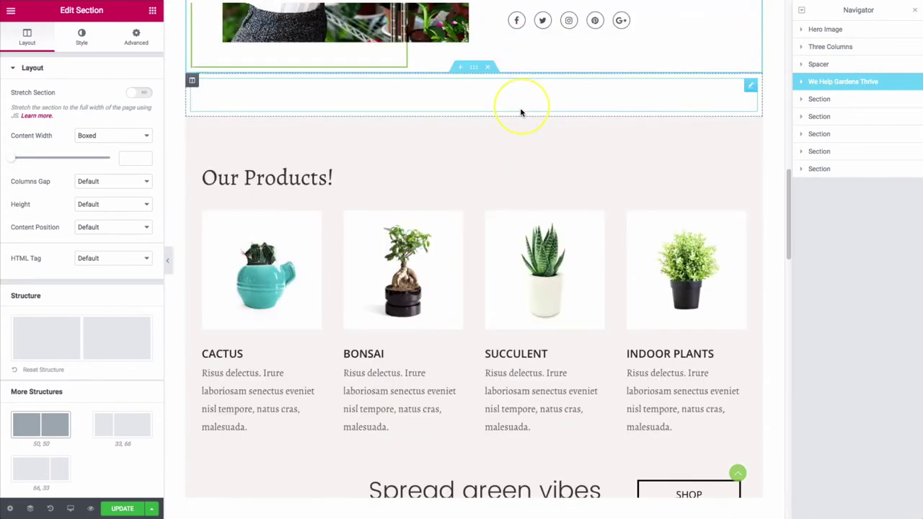
double_click(820, 100)
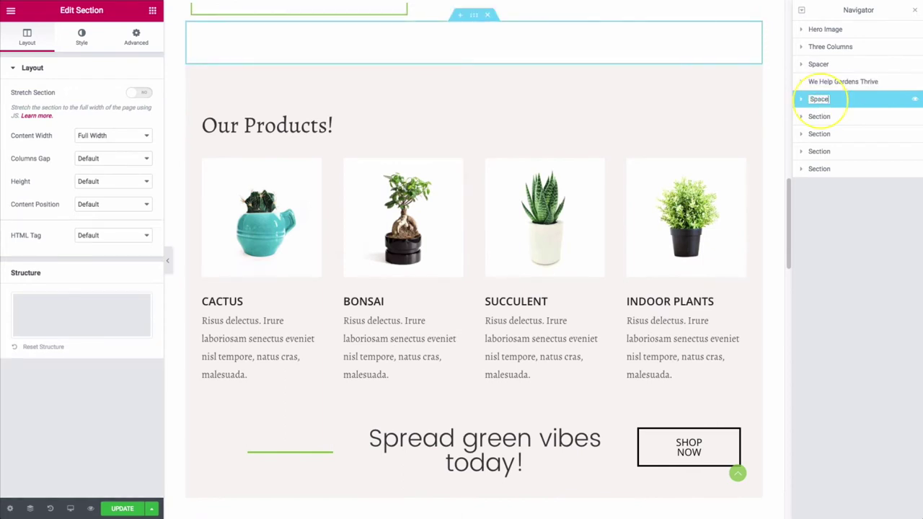
click(820, 119)
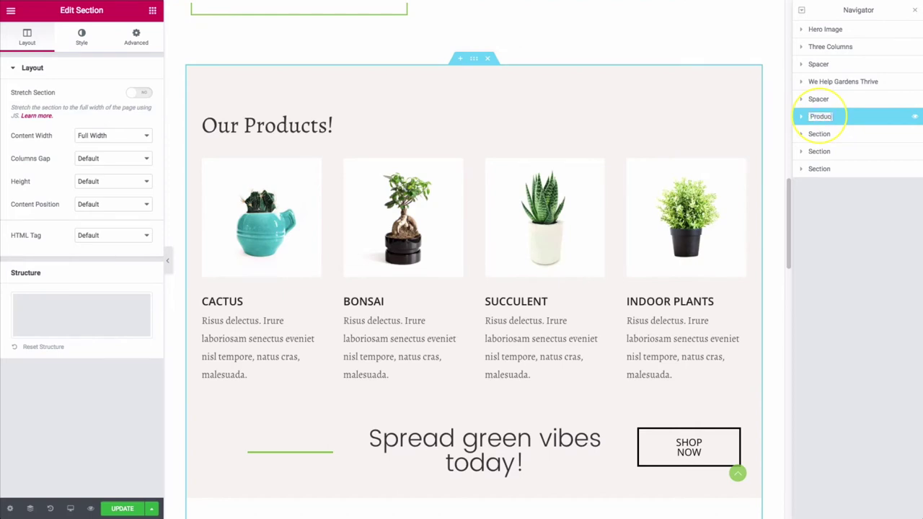
Select the We Help Gardens Thrive section in the Navigator to show its section settings
scroll(470, 214, up, 4)
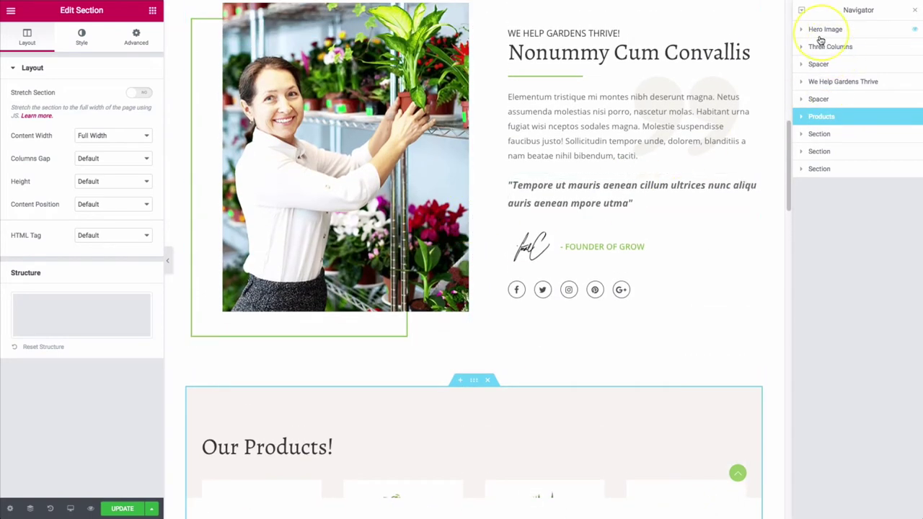
scroll(627, 162, up, 1)
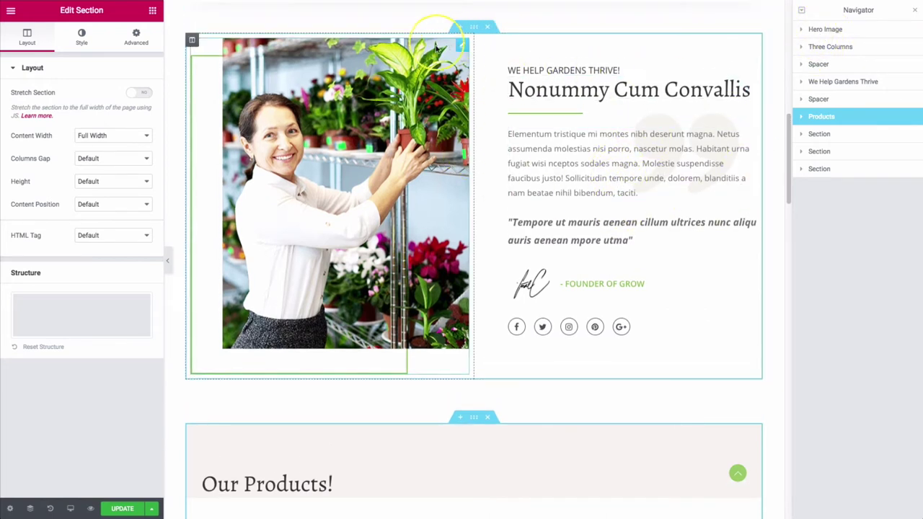
click(847, 83)
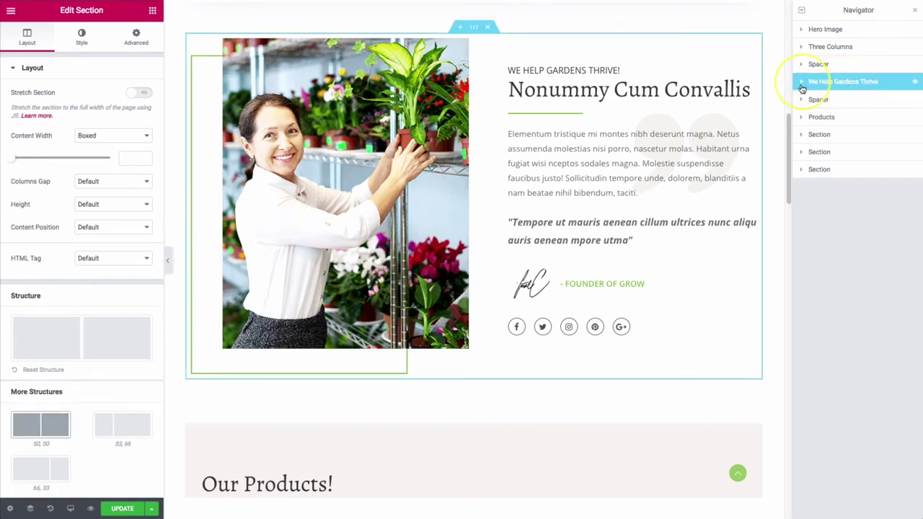
Rename the We Help Gardens Thrive section's first column "Image" and its second column "Content" in the Navigator
click(802, 84)
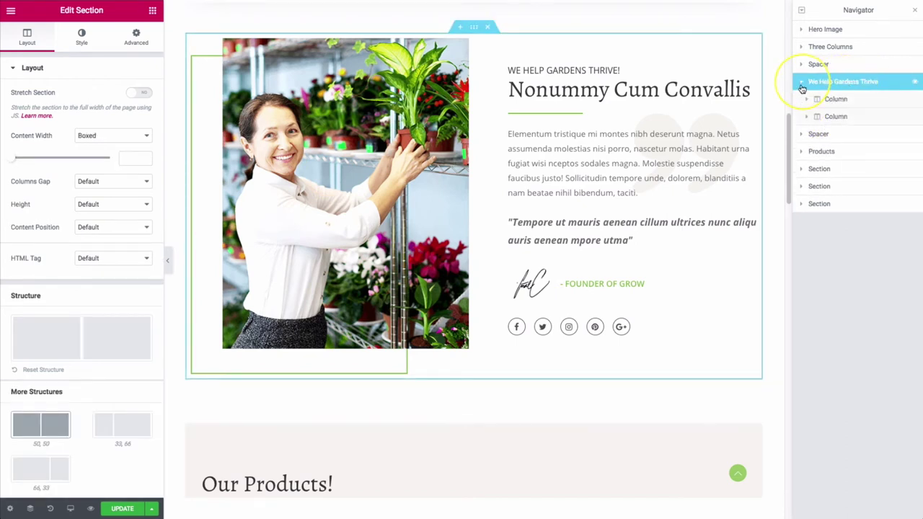
click(836, 101)
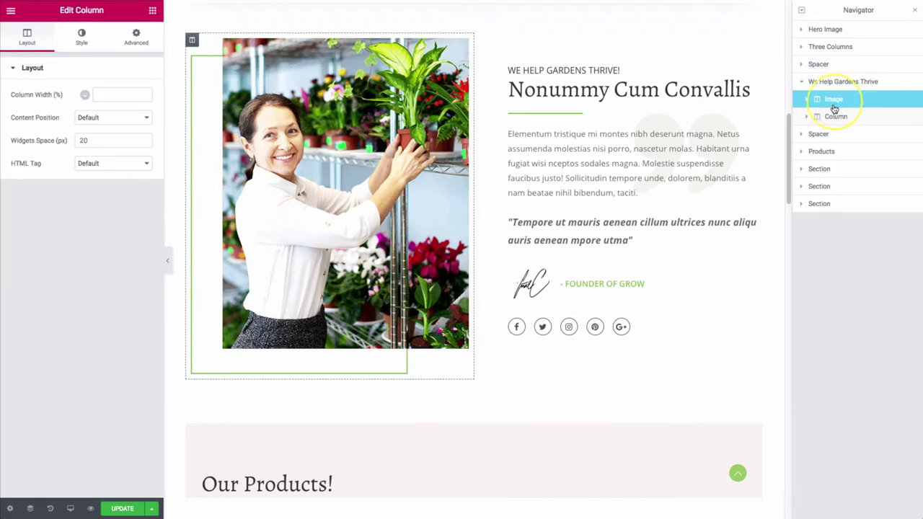
double_click(835, 118)
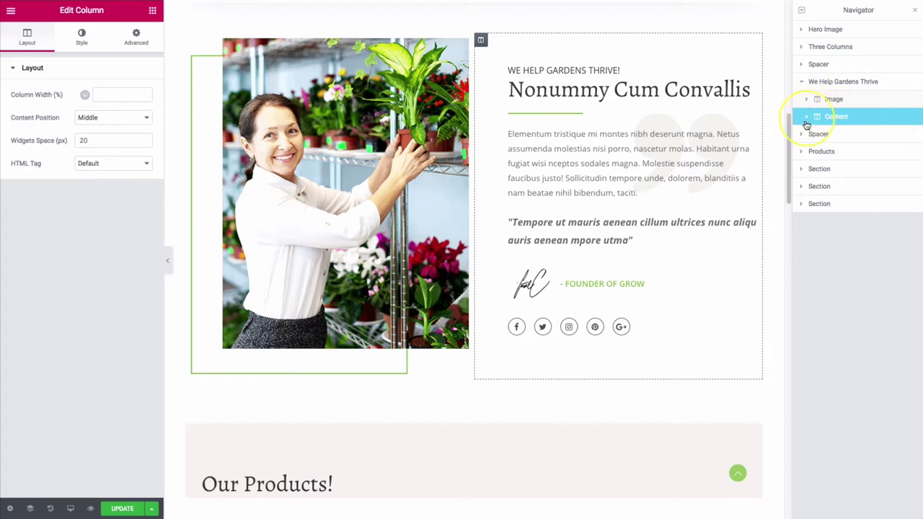
Expand the Image and Content columns in the Navigator and rename the inner section inside Content "Signature Section"
click(806, 101)
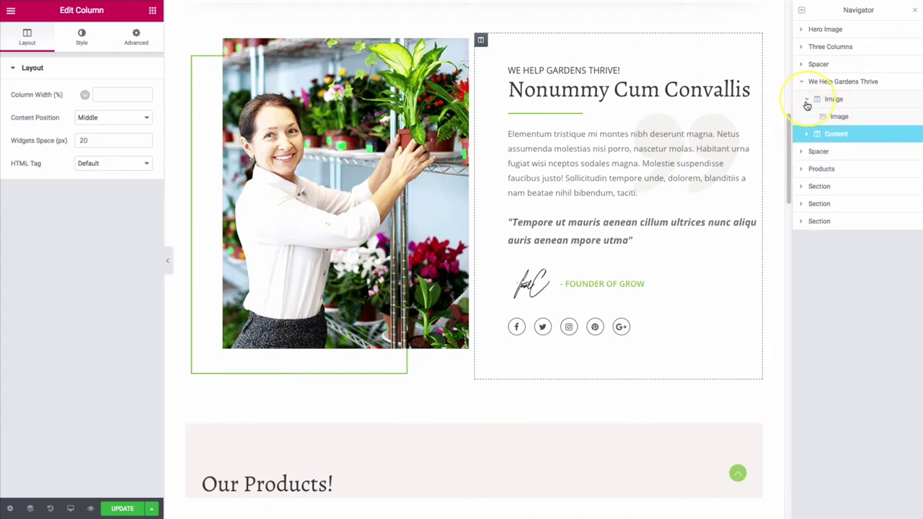
click(807, 138)
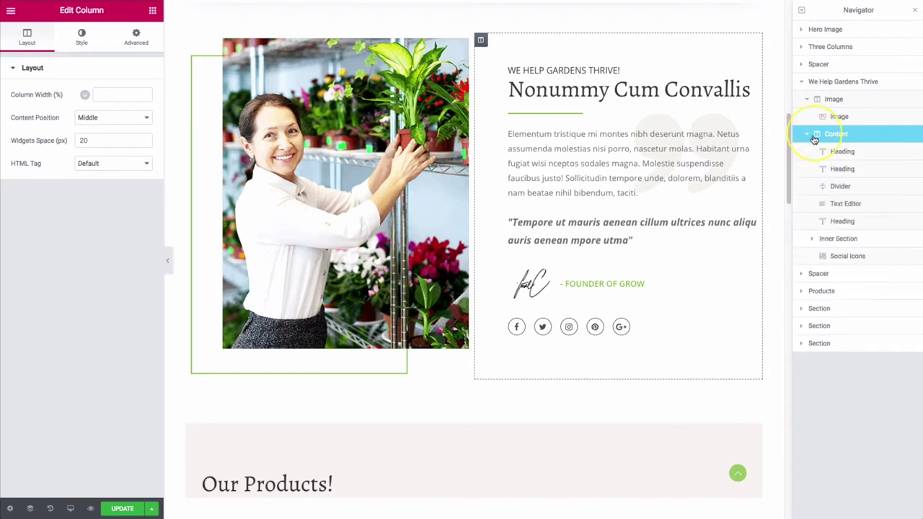
double_click(834, 243)
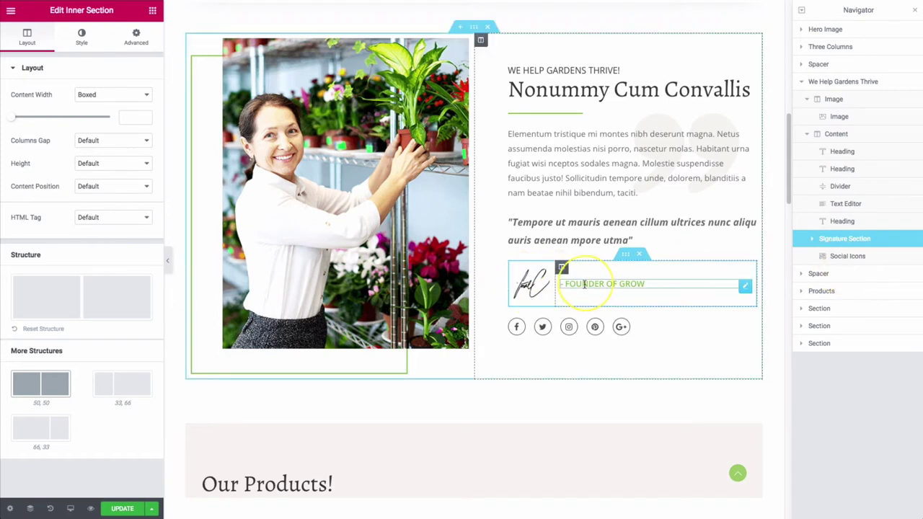
Examine the elements inside both Signature Section columns, then collapse that section and the Image and Content columns
click(812, 241)
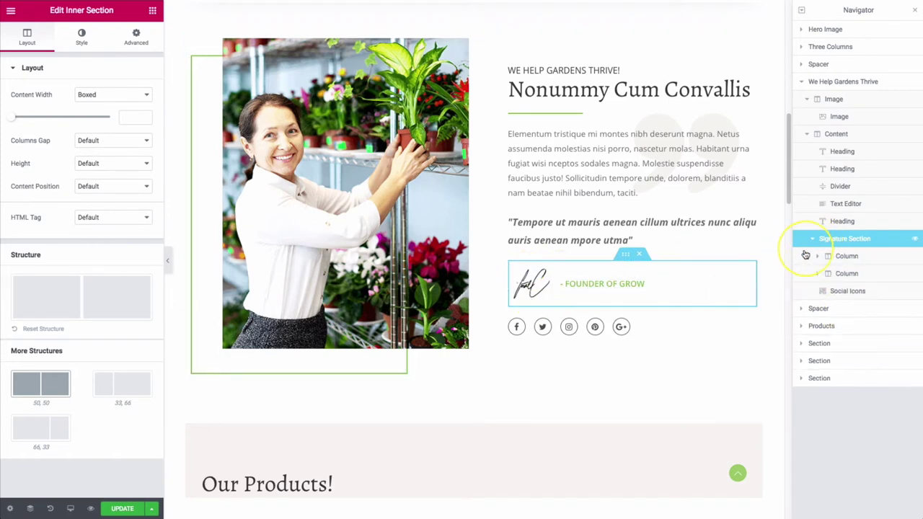
click(819, 257)
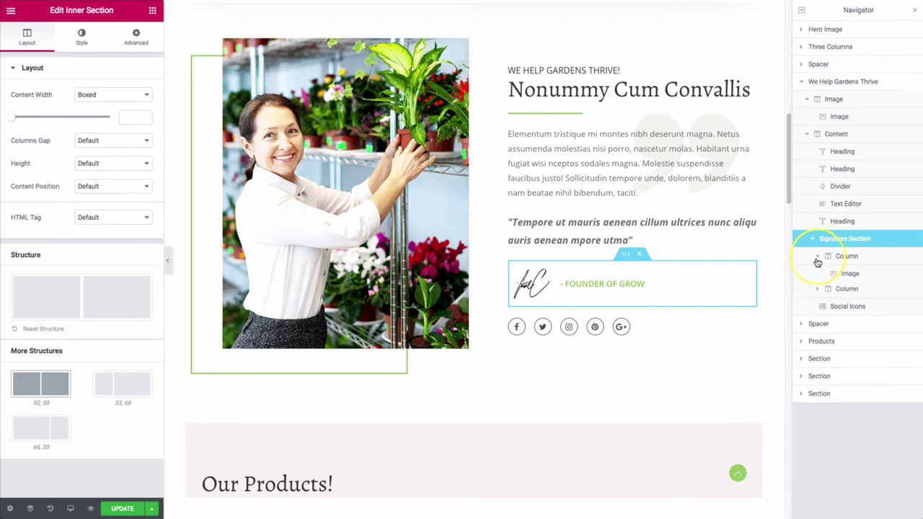
click(817, 292)
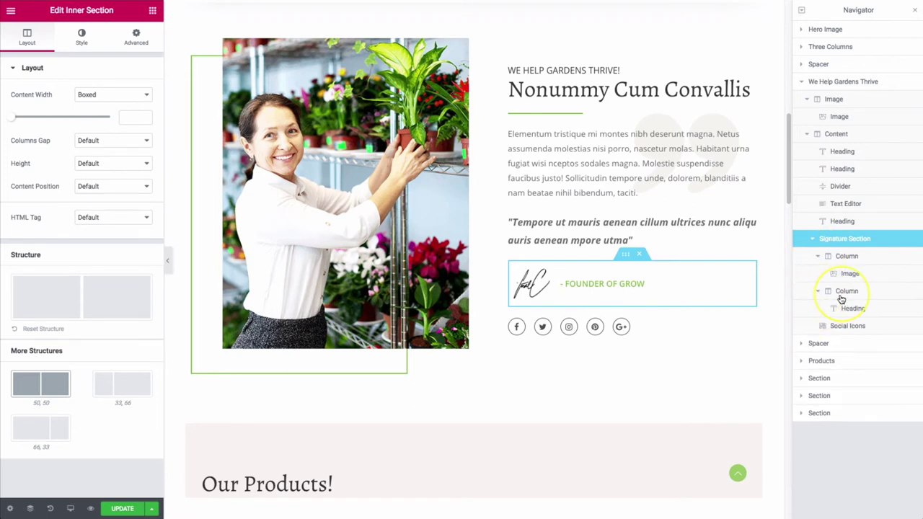
click(812, 241)
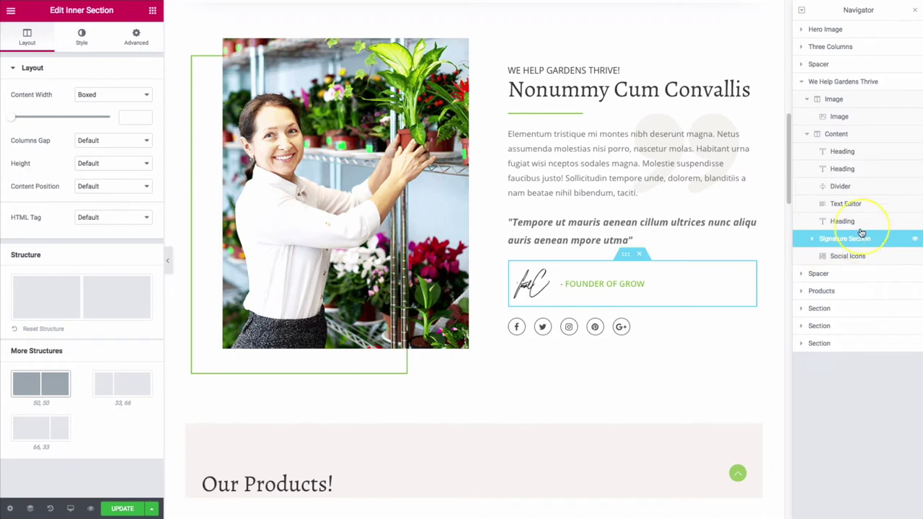
click(806, 101)
click(807, 117)
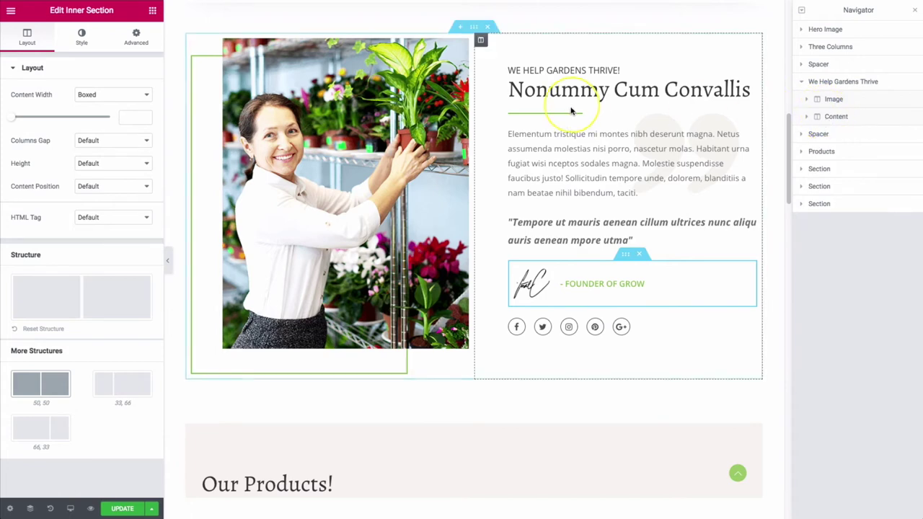
Move the Image column after Content in the We Help Gardens Thrive section, then return it above Content
drag(480, 42, 673, 56)
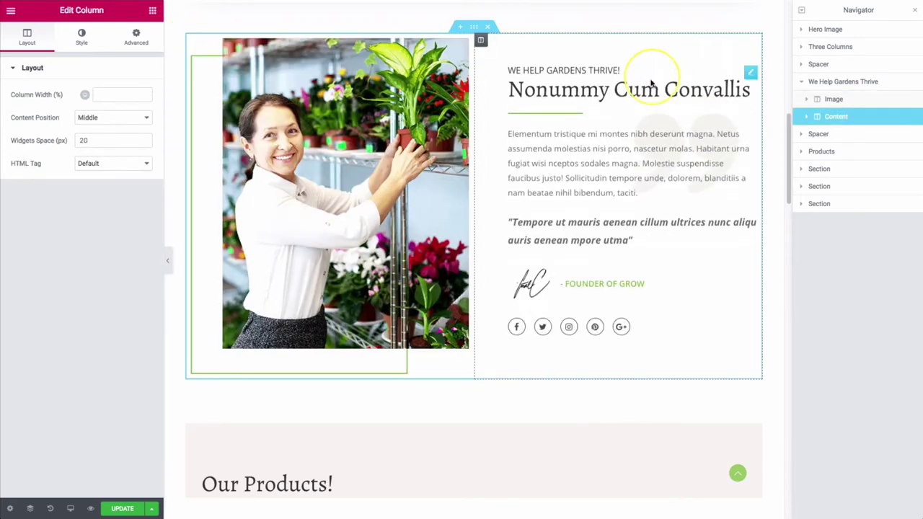
drag(831, 103, 831, 247)
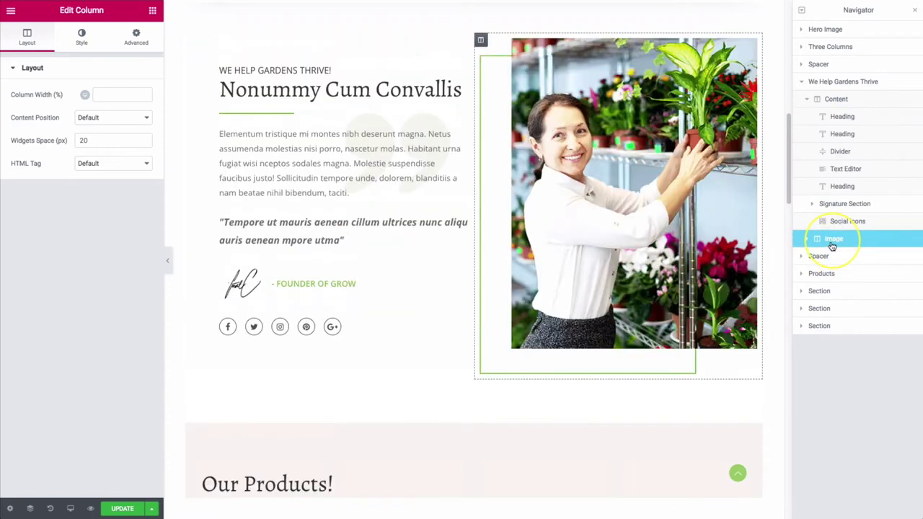
click(807, 101)
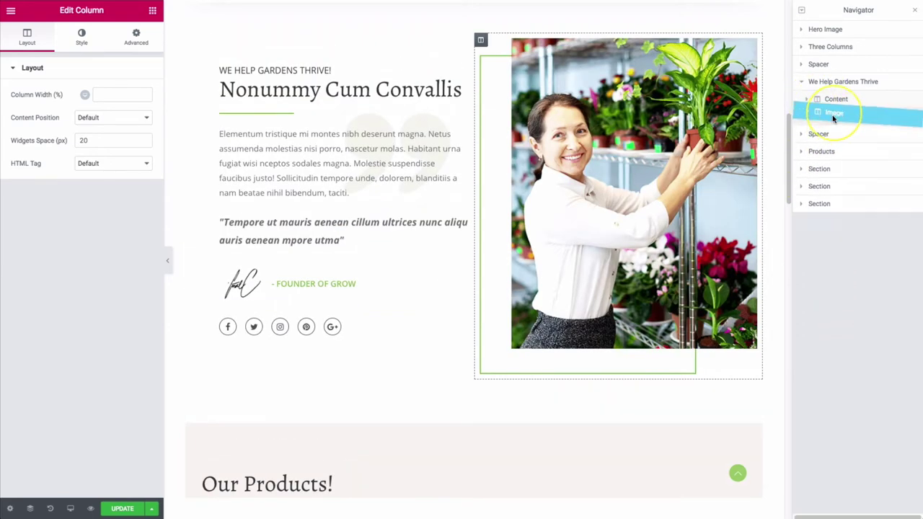
drag(834, 117, 834, 103)
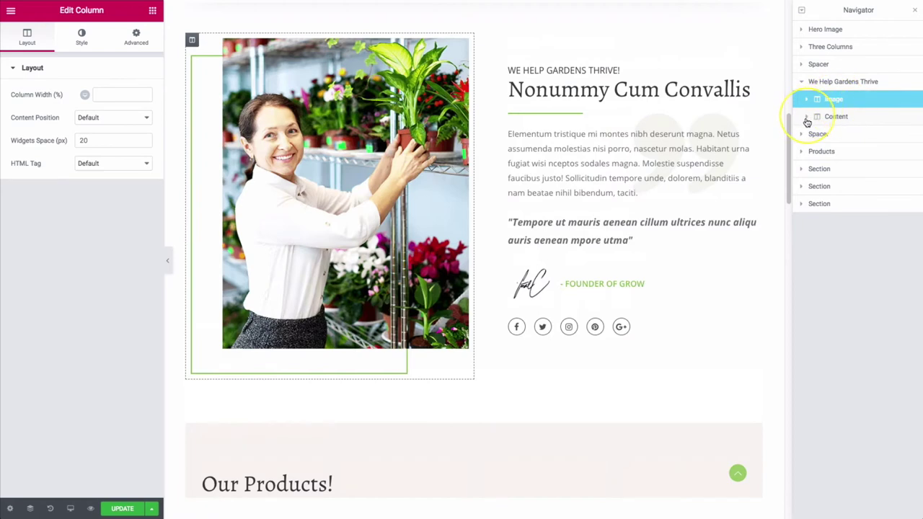
Try reordering the quote heading, Signature Section and social icons within the Content column
click(807, 119)
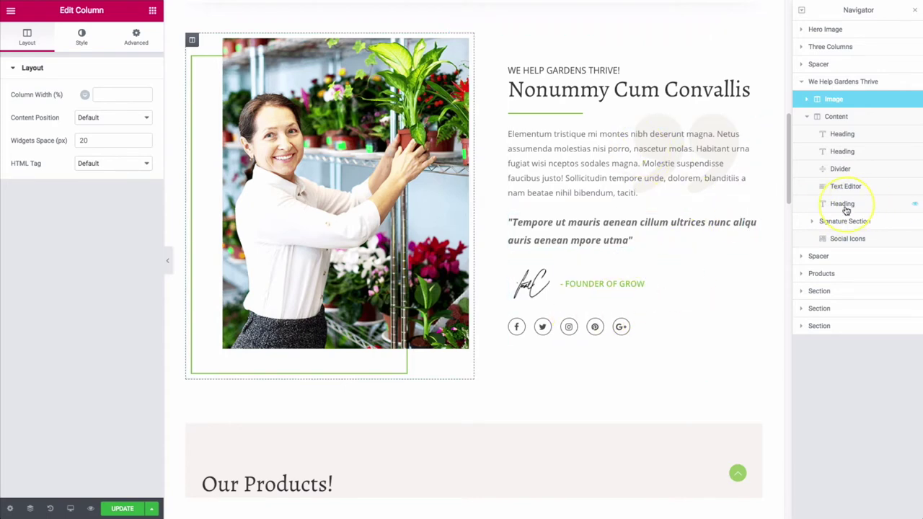
mouse_move(842, 204)
mouse_down()
mouse_move(849, 128)
mouse_move(843, 212)
mouse_up()
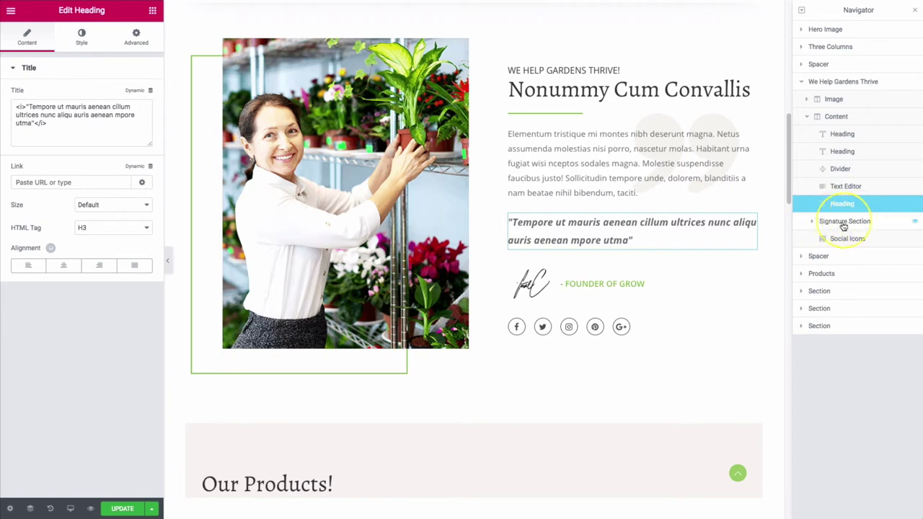
mouse_move(826, 220)
mouse_down()
mouse_move(825, 131)
mouse_move(835, 142)
mouse_move(837, 244)
mouse_move(845, 139)
mouse_move(832, 151)
mouse_move(841, 244)
mouse_up()
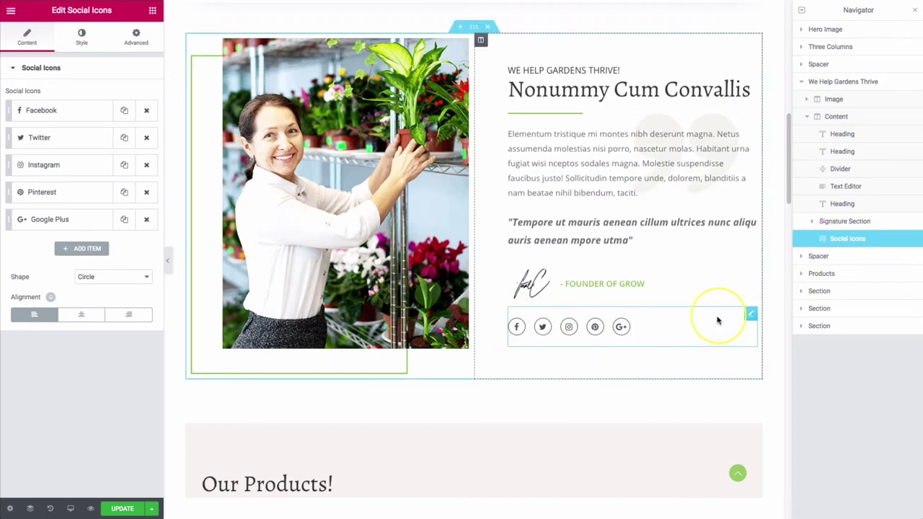
mouse_move(750, 313)
mouse_down()
mouse_move(758, 250)
mouse_move(707, 140)
mouse_move(620, 252)
mouse_move(618, 325)
mouse_up()
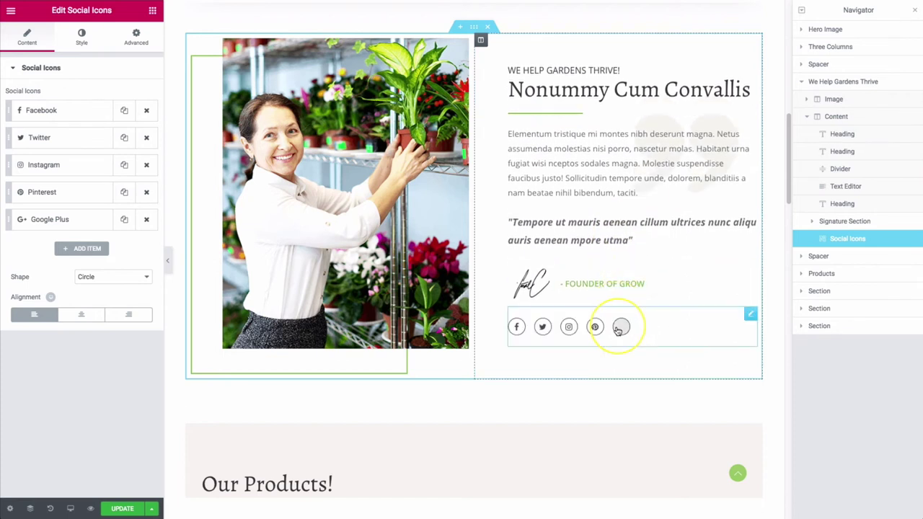
mouse_move(830, 243)
mouse_down()
mouse_move(834, 113)
mouse_move(843, 239)
mouse_up()
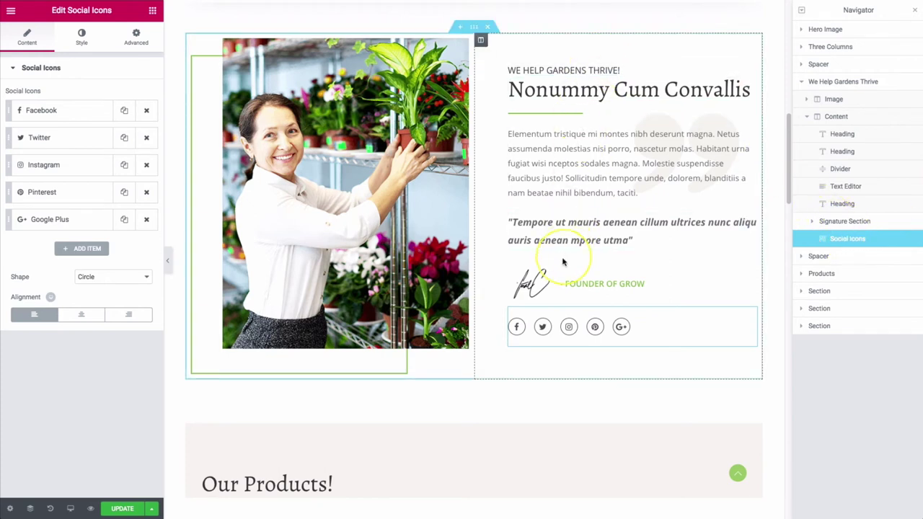
Locate the Content column in the Navigator, starting from that column on the page
scroll(490, 378, down, 1)
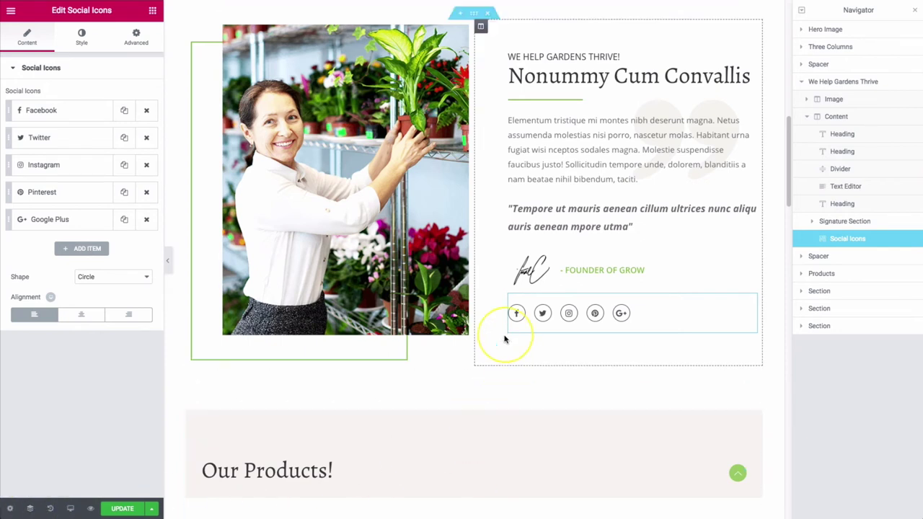
right_click(487, 241)
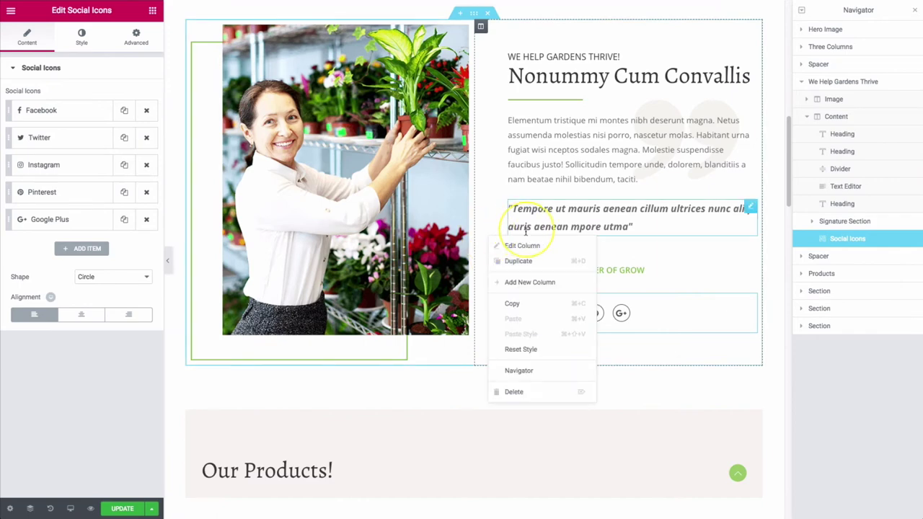
click(522, 373)
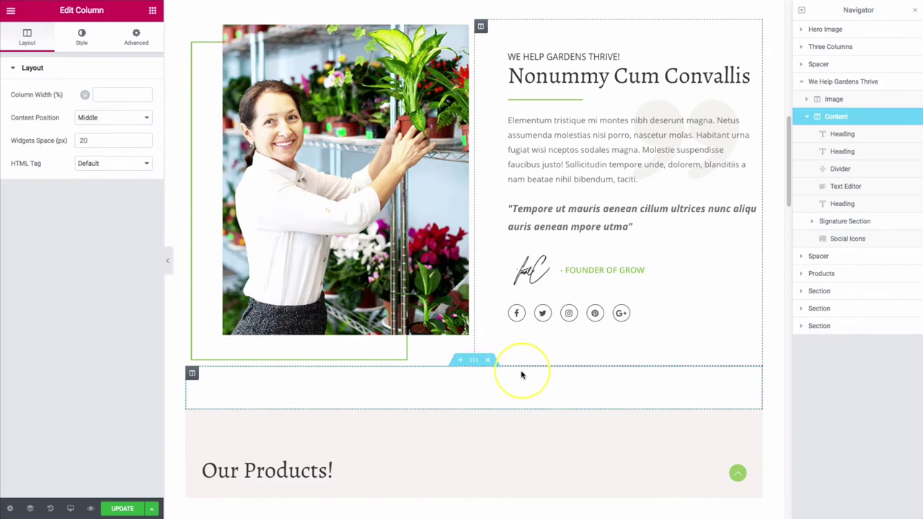
Close the Navigator and reopen it from the Content column on the page
click(915, 11)
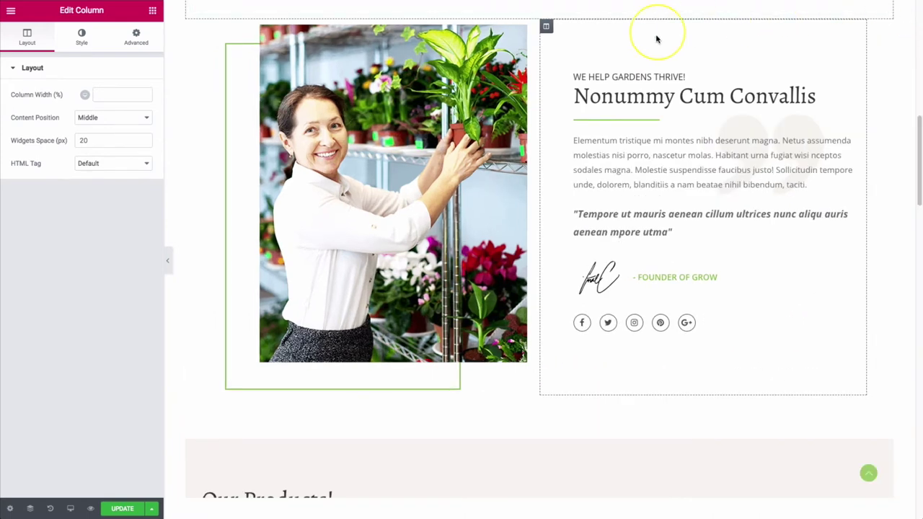
right_click(548, 160)
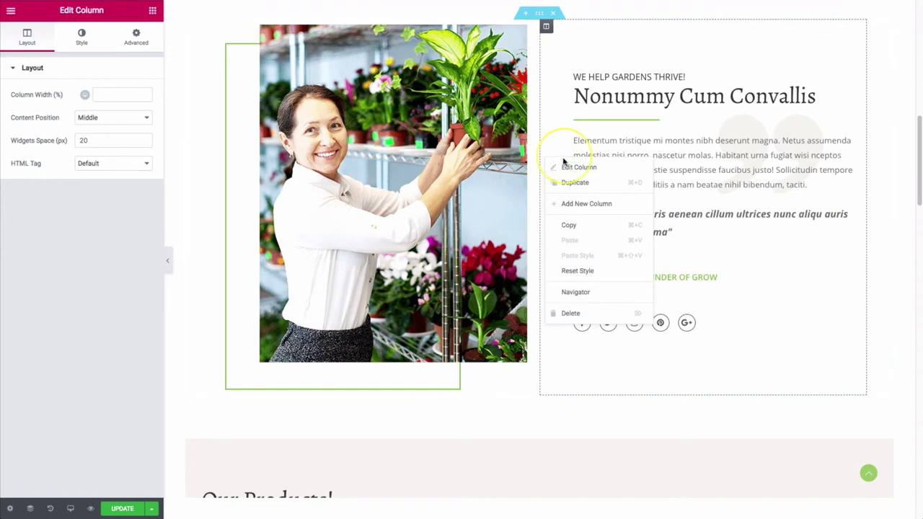
click(574, 294)
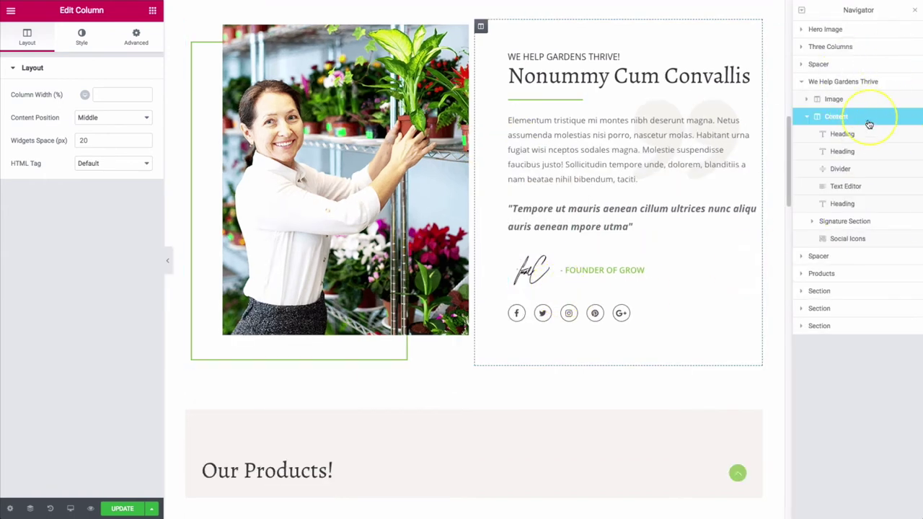
Expand all elements in the Navigator and look through the full page structure
click(802, 13)
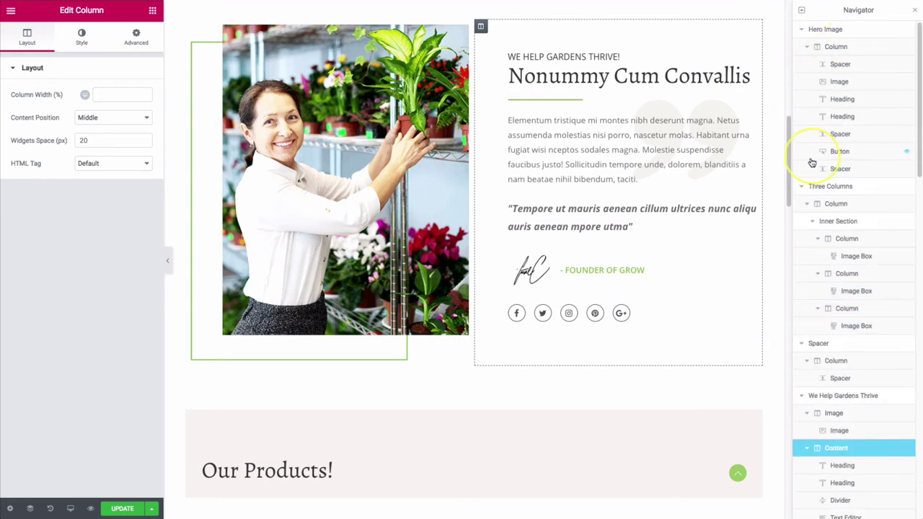
scroll(812, 163, down, 8)
scroll(812, 163, down, 12)
scroll(626, 208, up, 1)
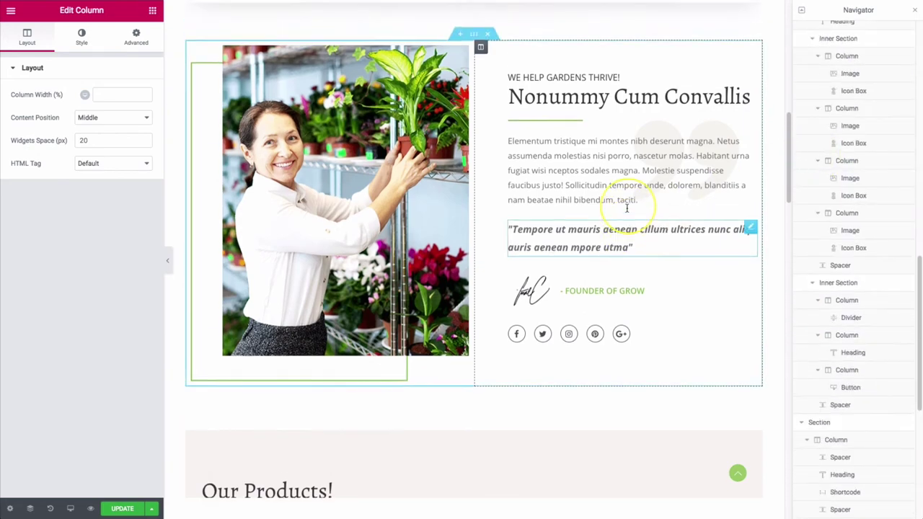
scroll(629, 284, down, 2)
scroll(628, 284, down, 1)
scroll(625, 238, up, 4)
Move the quote heading from the Content column to above the inner section in the Three Columns section
click(750, 340)
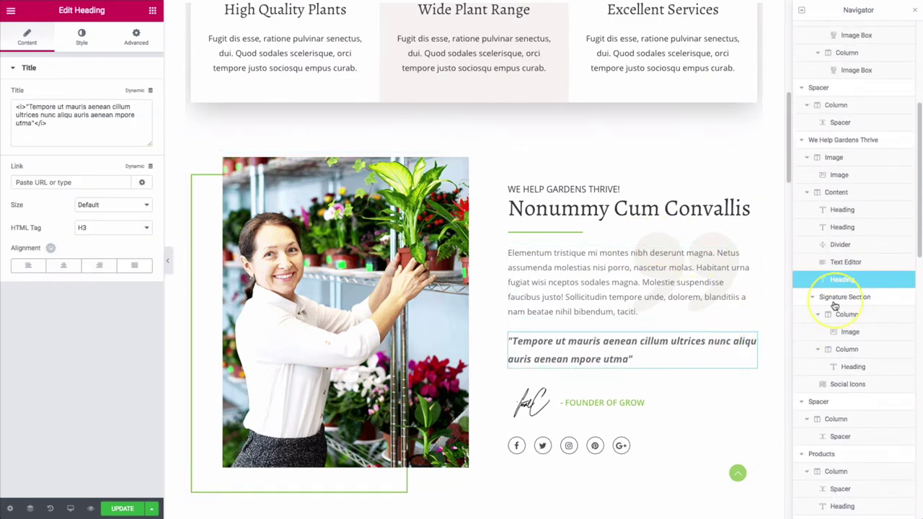
scroll(753, 268, up, 5)
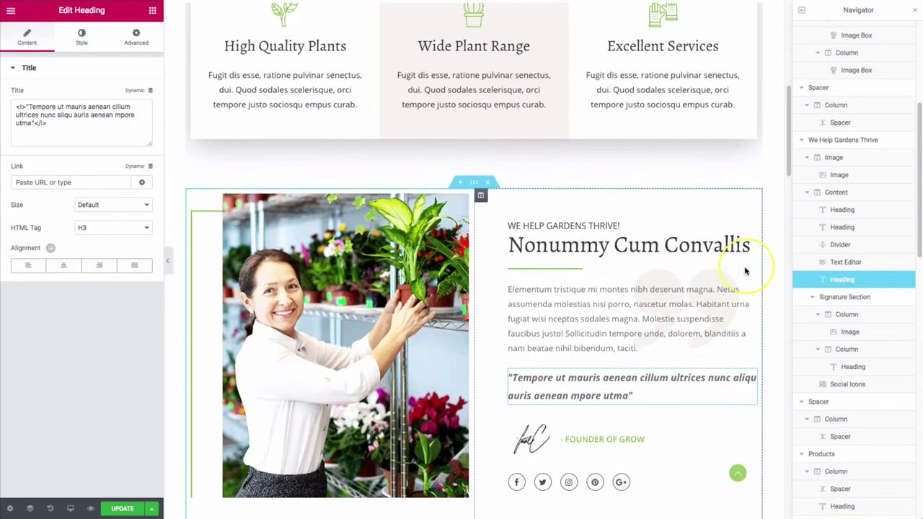
scroll(689, 244, up, 1)
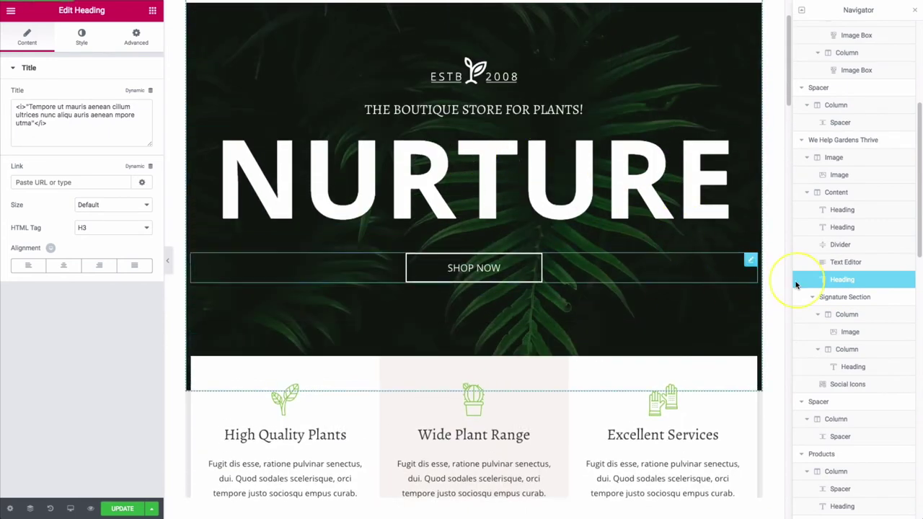
drag(839, 287, 874, 66)
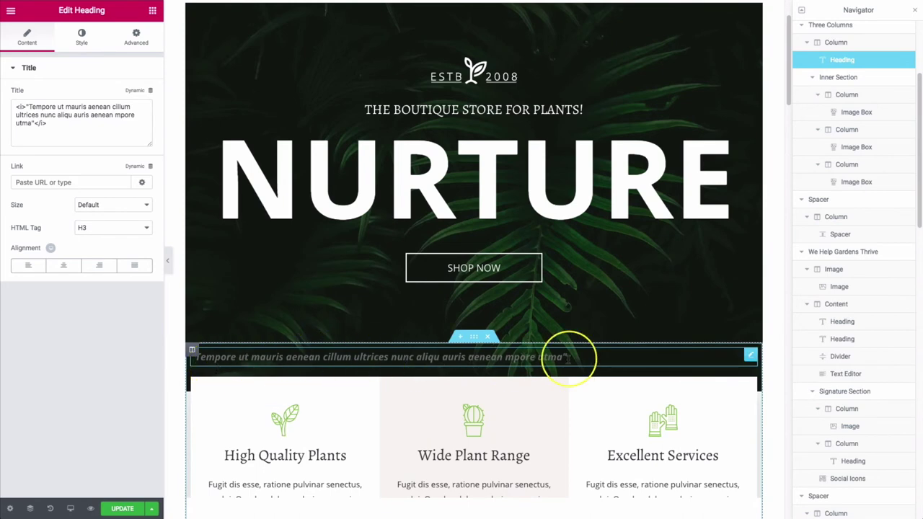
Move the quote heading into the Our Featured Products! section, between the products shortcode and the bottom spacer
scroll(662, 191, down, 5)
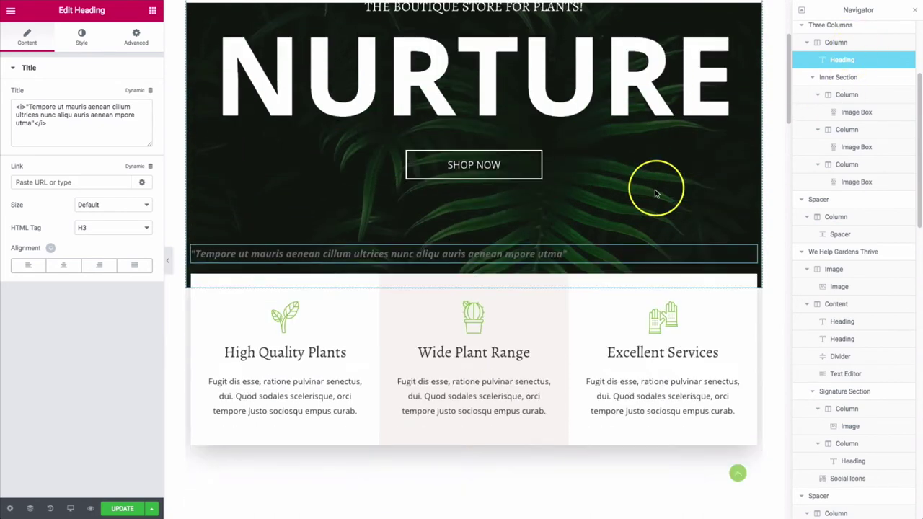
drag(750, 171, 461, 282)
scroll(632, 263, down, 8)
scroll(631, 265, down, 12)
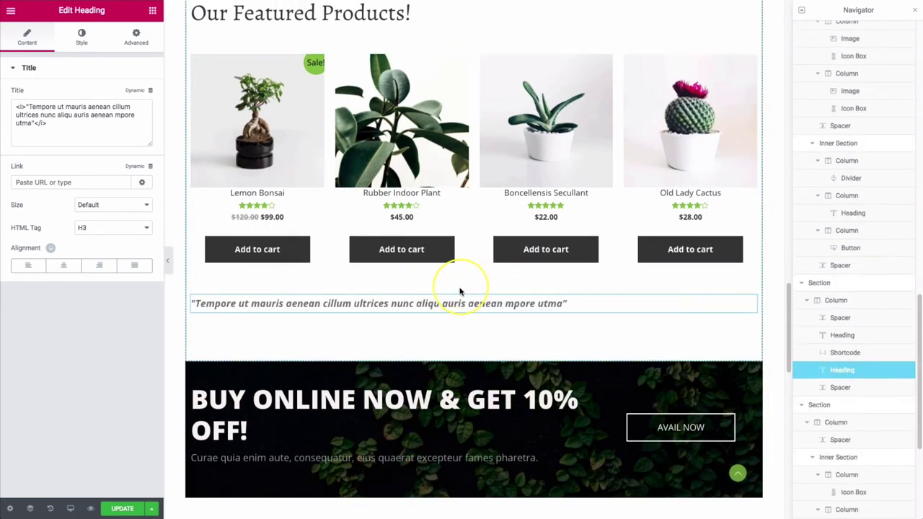
scroll(470, 296, up, 6)
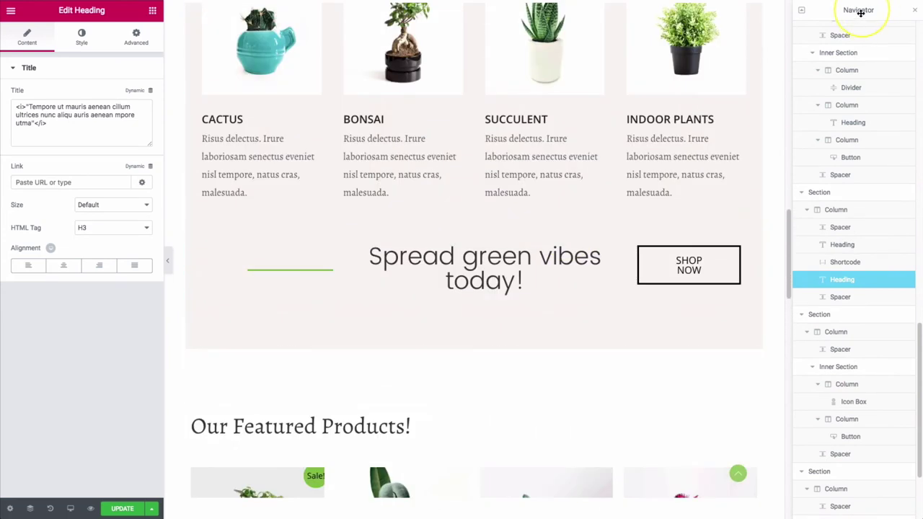
Collapse all elements in the Navigator, and try floating it over the heading settings before docking it back beside the page
click(802, 12)
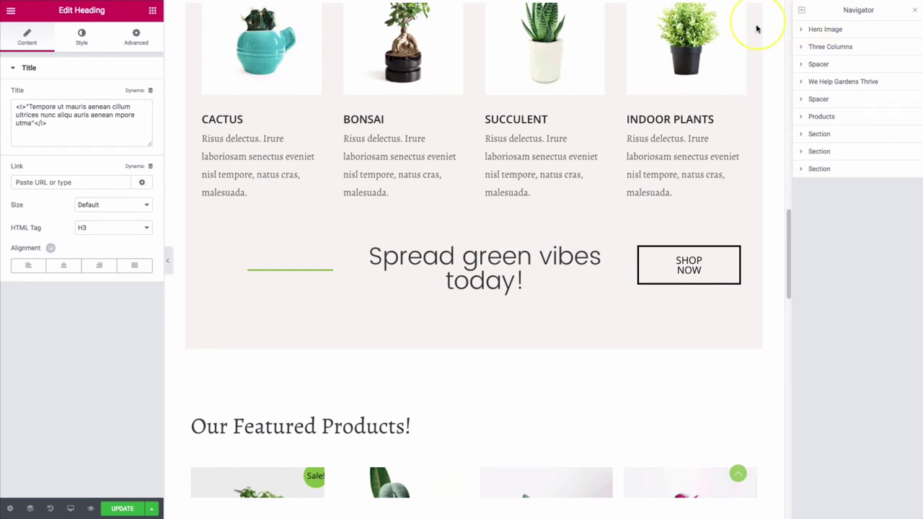
drag(852, 14, 79, 305)
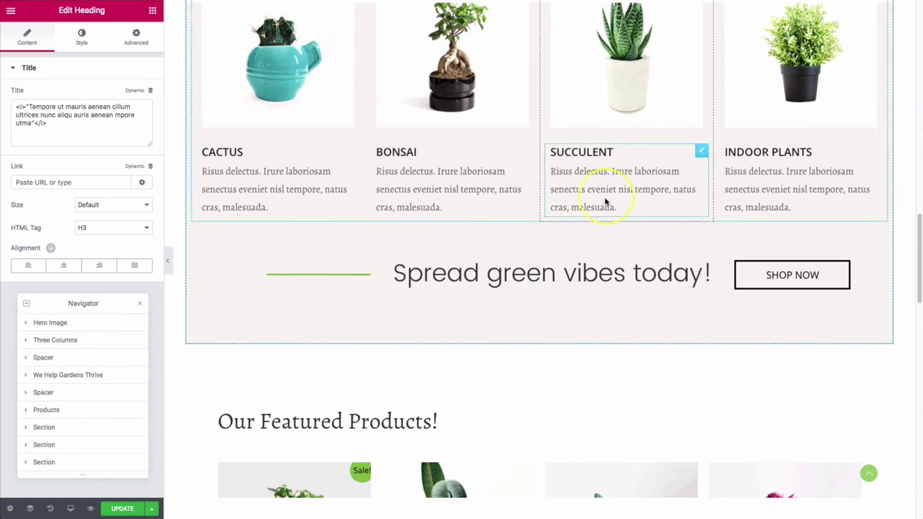
drag(70, 304, 880, 179)
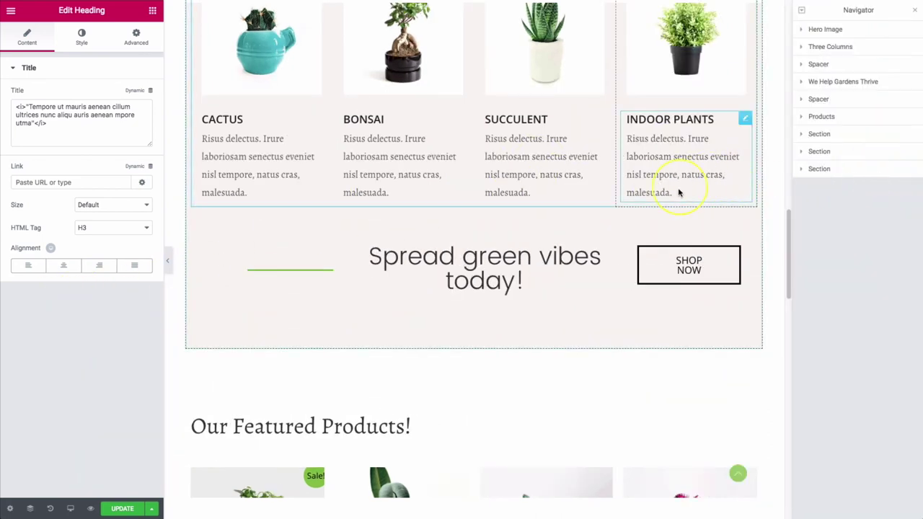
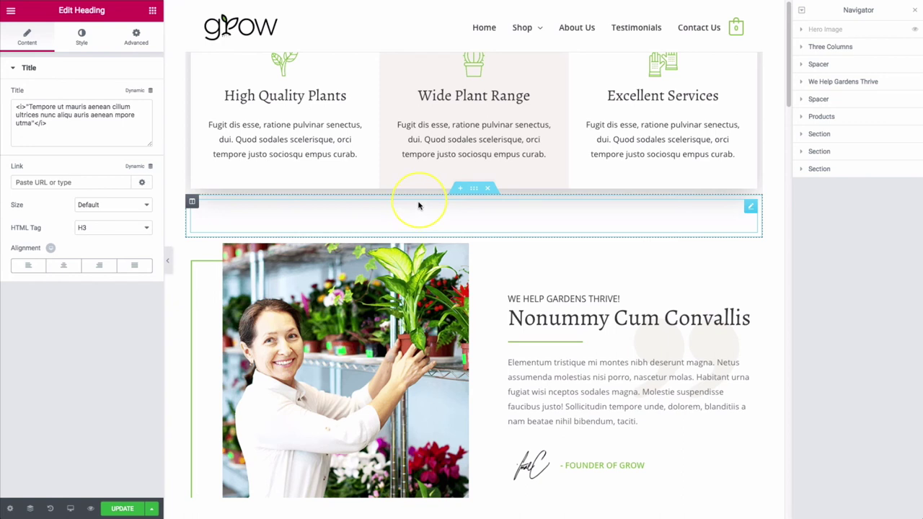
Toggle the Hero Image section's visibility on and back off in the Navigator, and update and preview the page
click(915, 33)
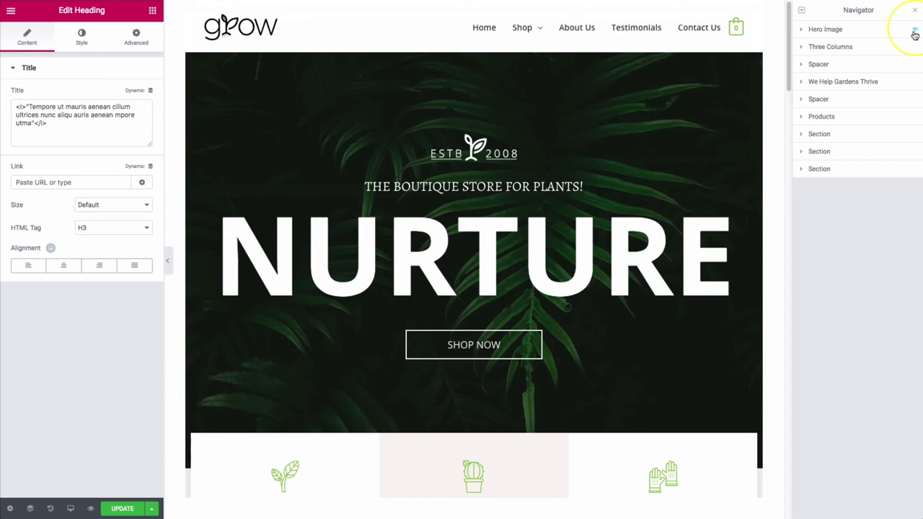
click(915, 33)
click(123, 508)
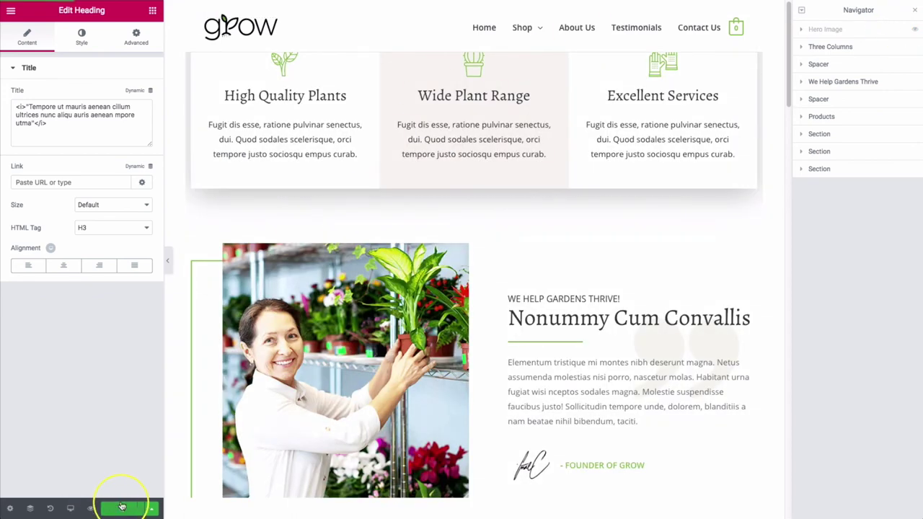
click(91, 509)
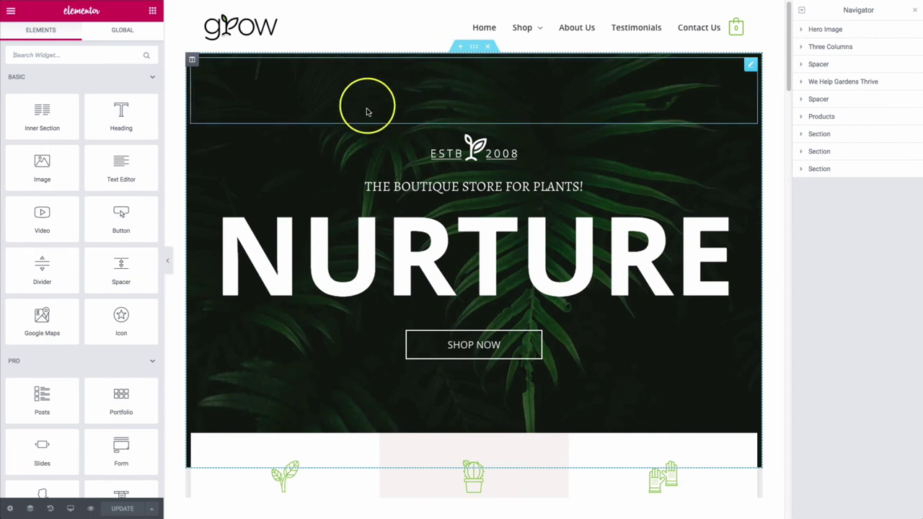
Expand the Hero Image and Three Columns sections in the Navigator to view their columns, and collapse both again
scroll(584, 134, down, 1)
scroll(575, 134, down, 2)
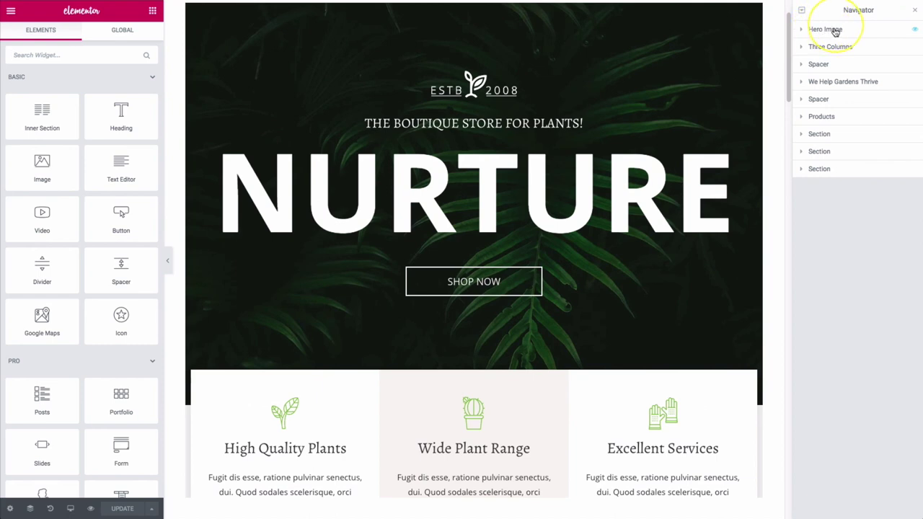
click(801, 31)
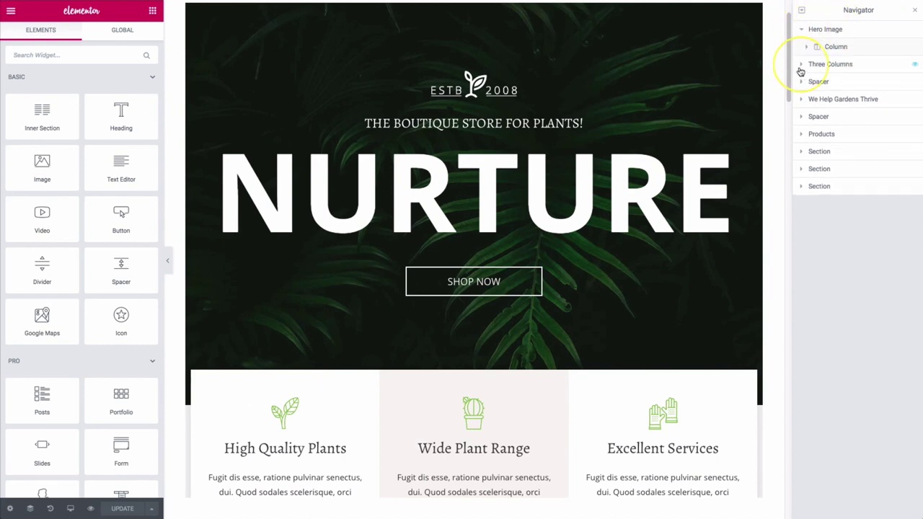
click(801, 64)
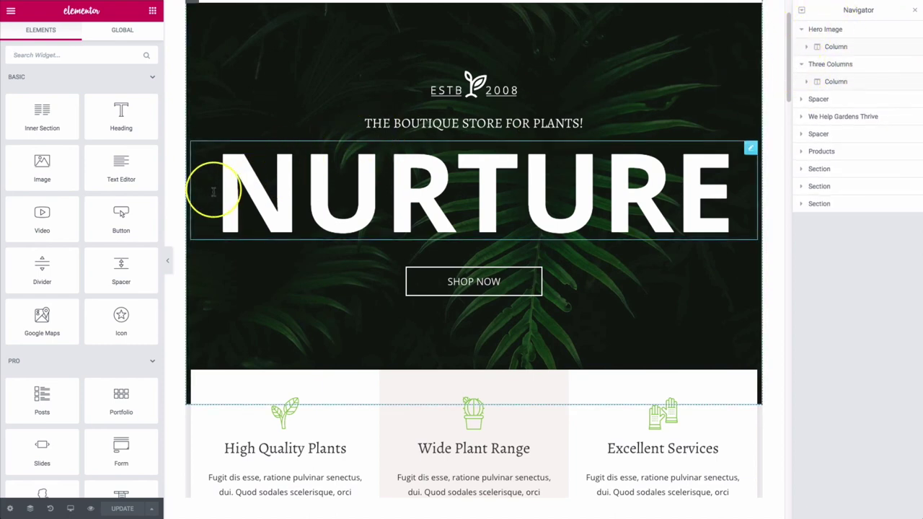
click(801, 65)
click(801, 30)
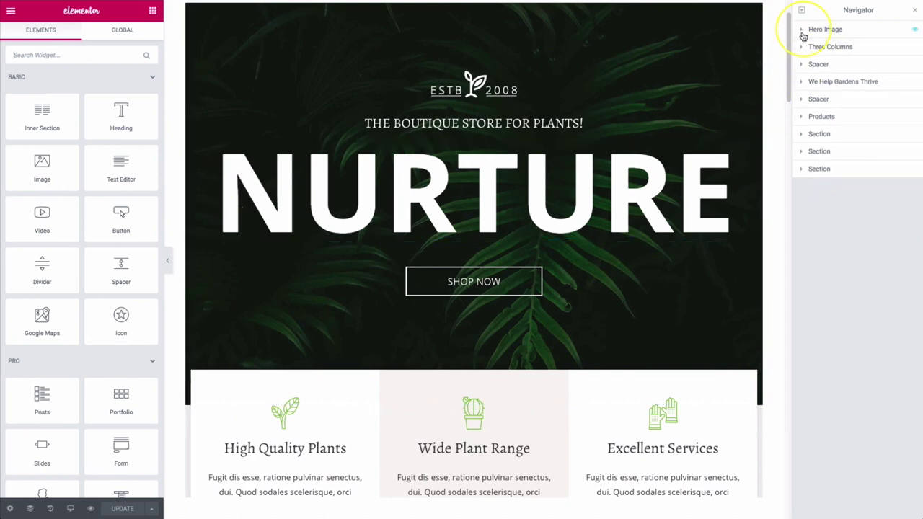